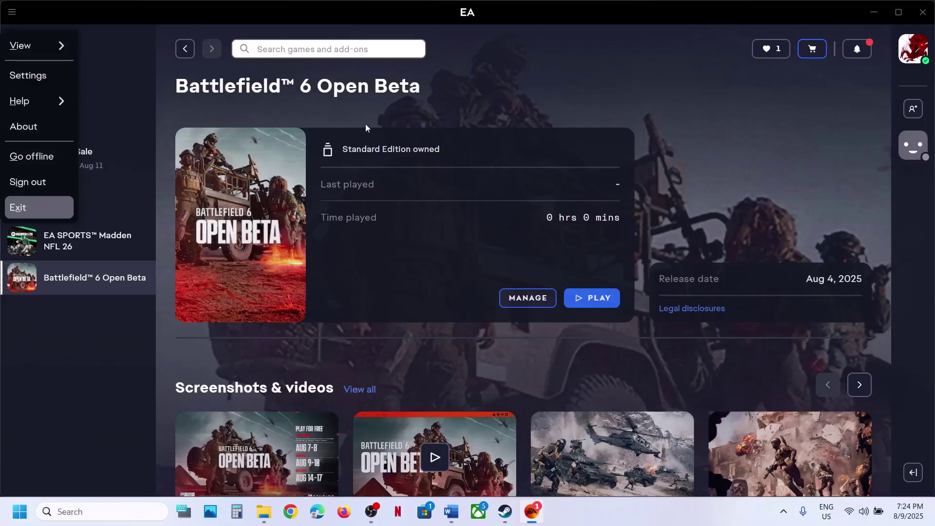
Step: Highlight the Step 4 graphics settings instruction in the Word notes, and launch Battlefield 6 Open Beta from the EA app
click(365, 127)
click(451, 512)
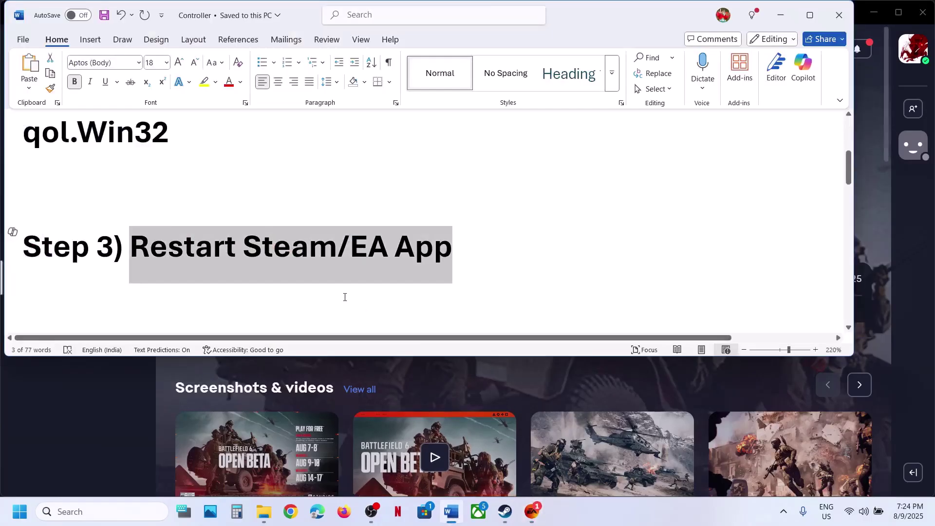
scroll(345, 297, down, 3)
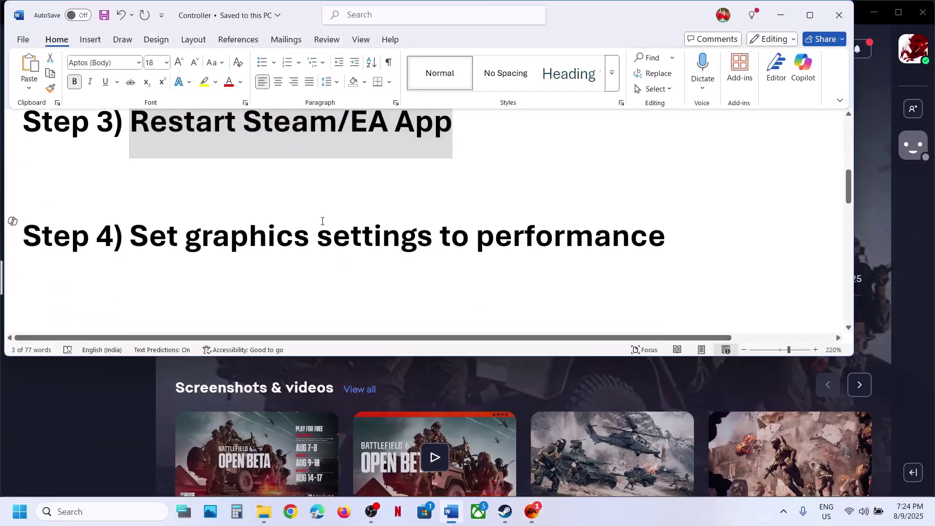
drag(190, 236, 604, 237)
click(780, 15)
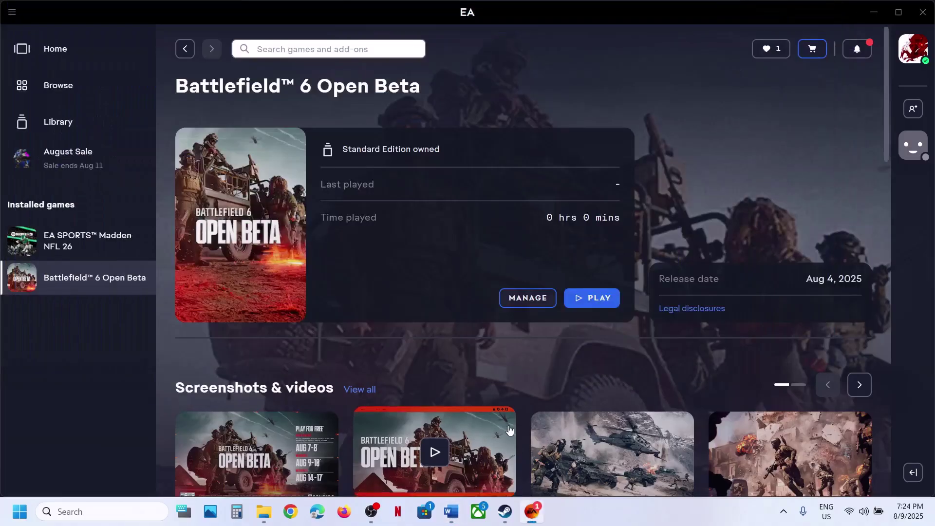
click(590, 299)
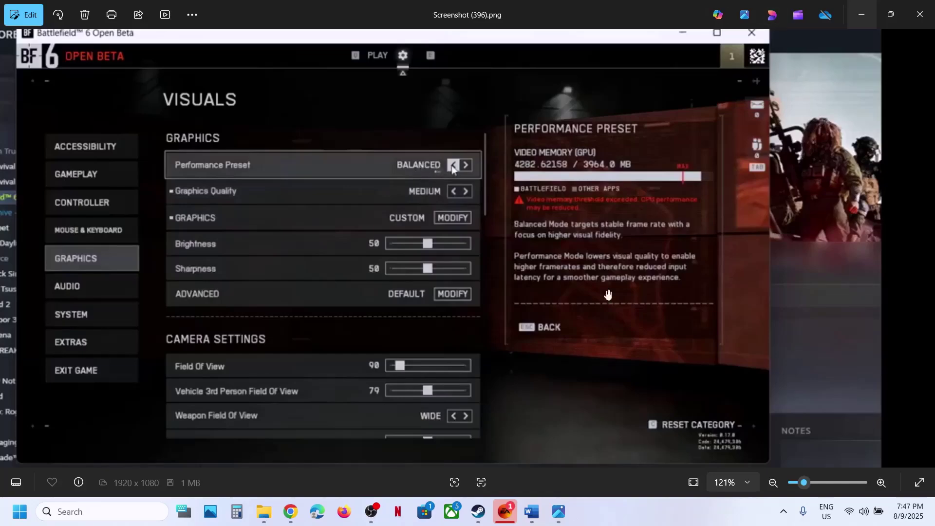
Step: Switch to the Word notes and highlight the Step 5 instruction "Verify/Repair the game Files"
click(532, 511)
scroll(340, 355, down, 4)
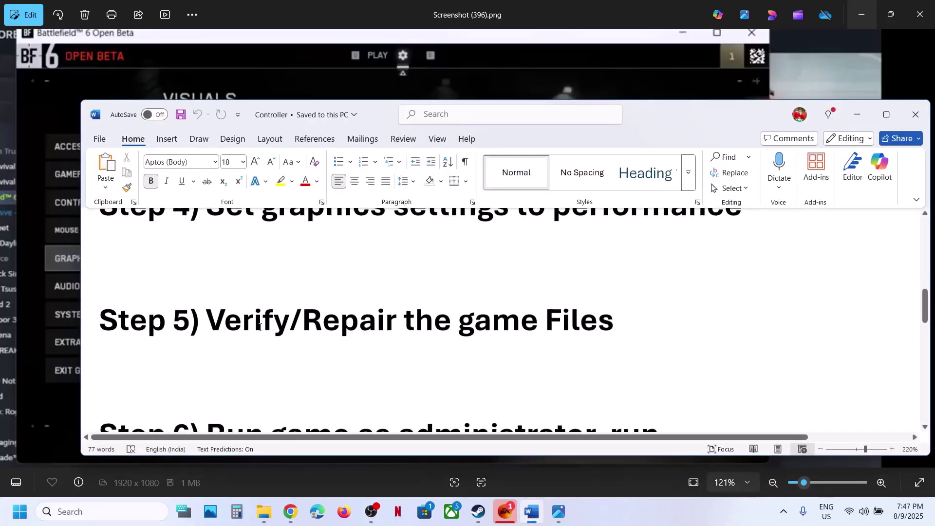
drag(207, 322, 614, 323)
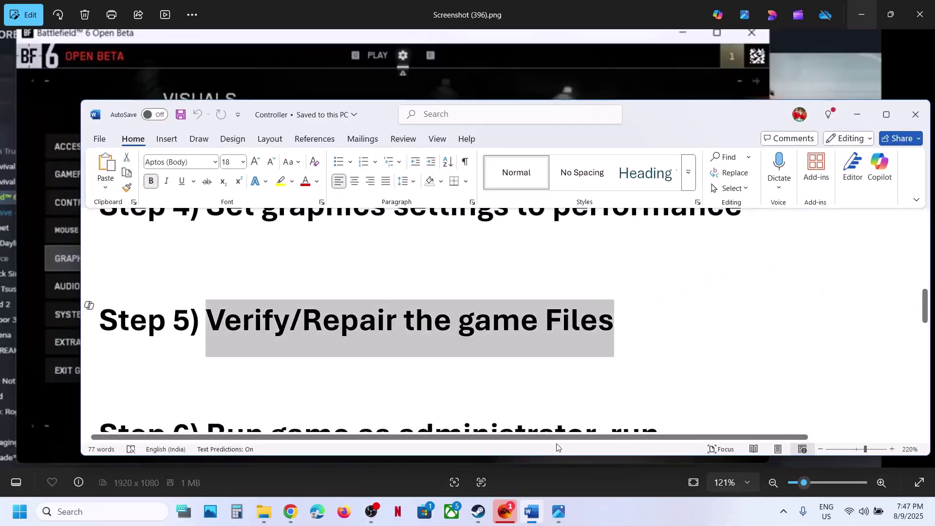
Step: In Steam, view the installed files properties of Battlefield 6 Open Beta for the verify option, and close the properties
click(478, 511)
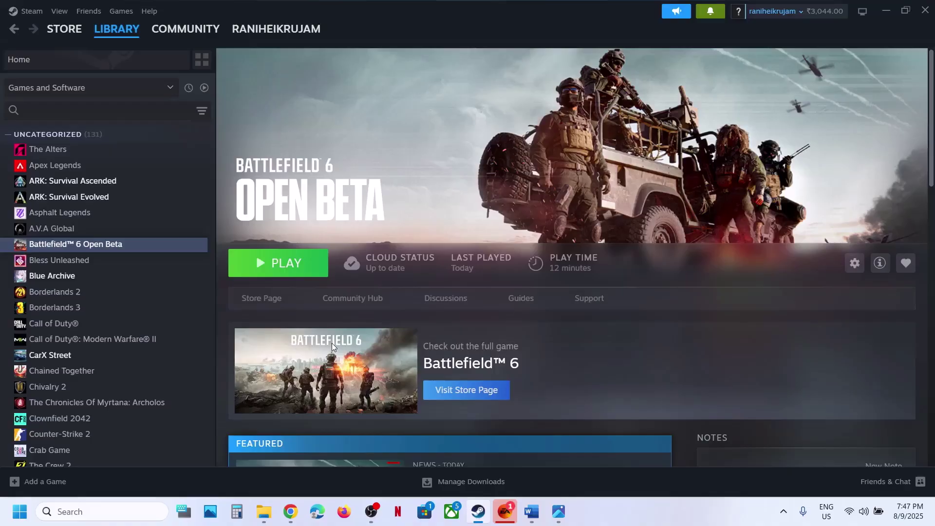
right_click(103, 248)
click(150, 341)
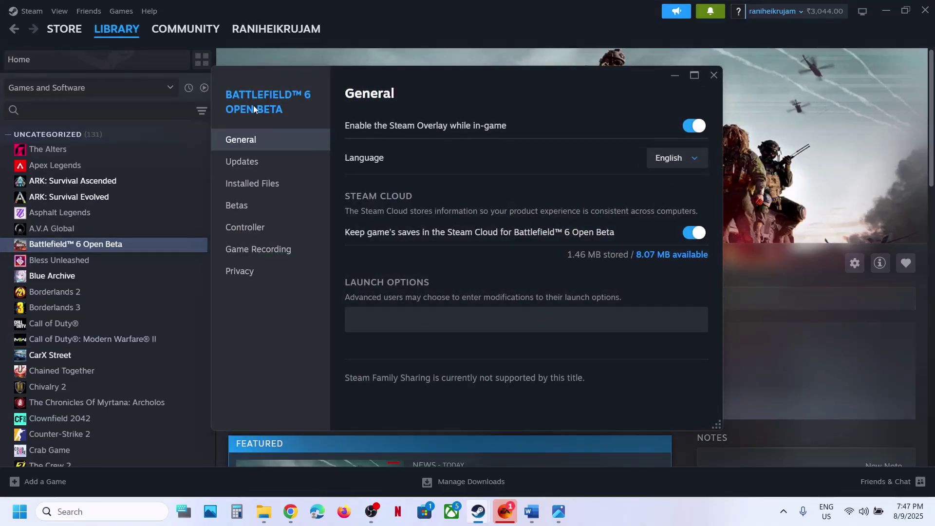
click(257, 183)
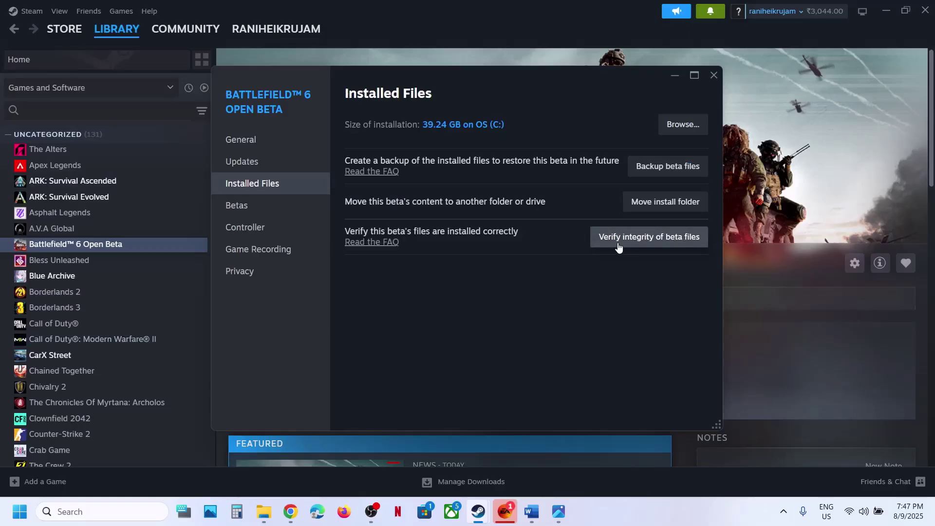
click(713, 76)
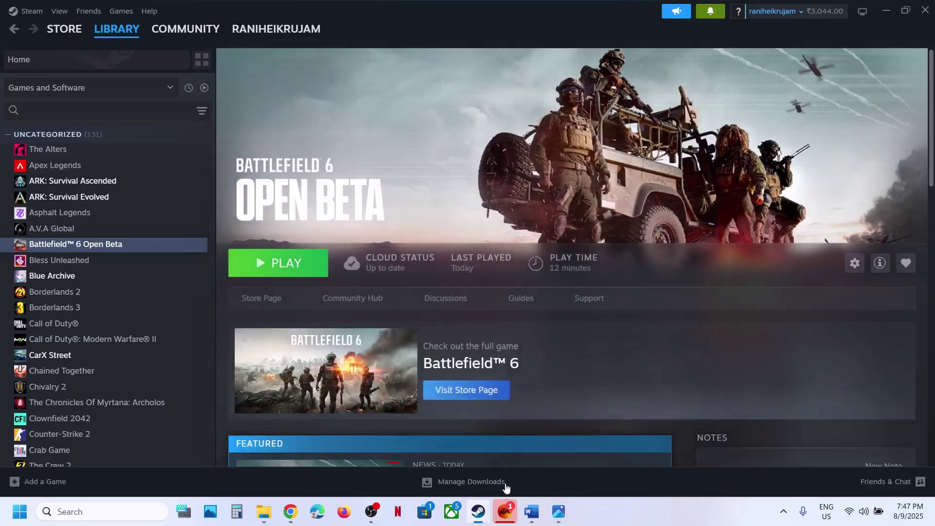
Step: Switch to the EA app and look up the Repair option among the Battlefield 6 Open Beta management options
click(505, 512)
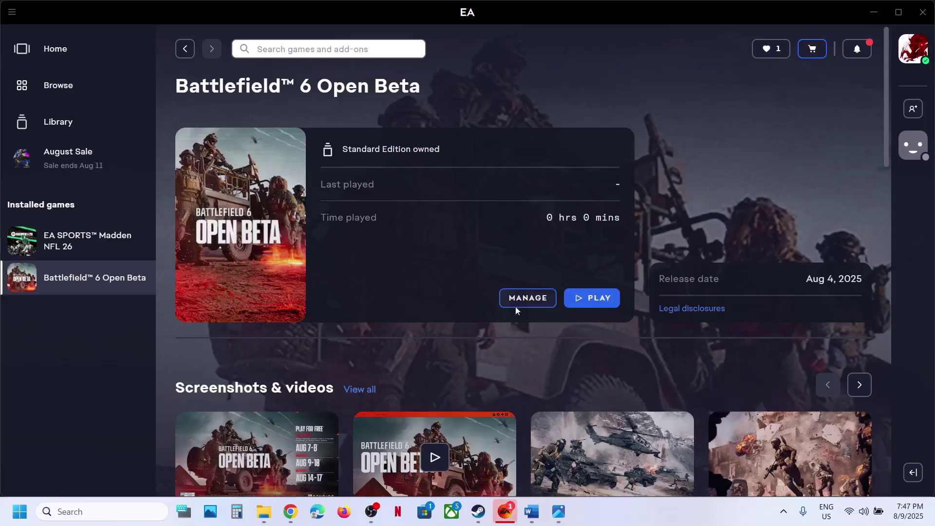
click(532, 298)
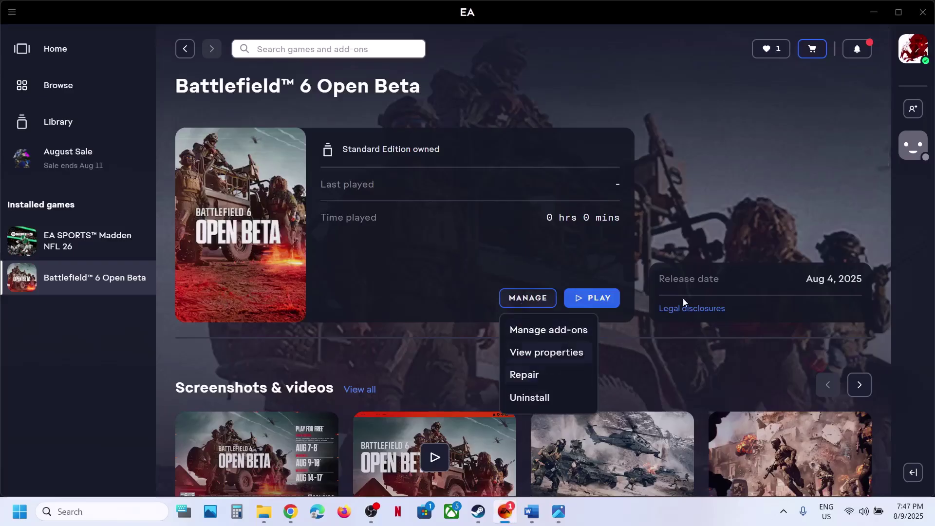
click(762, 219)
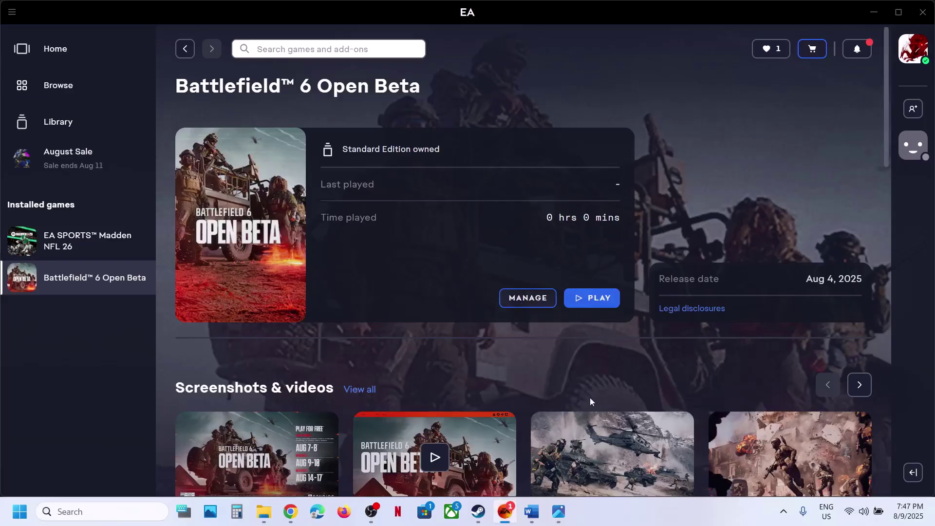
Step: Read the Step 6 instruction on running the game as administrator in the Word notes, and return to the EA app
click(532, 512)
scroll(302, 359, down, 5)
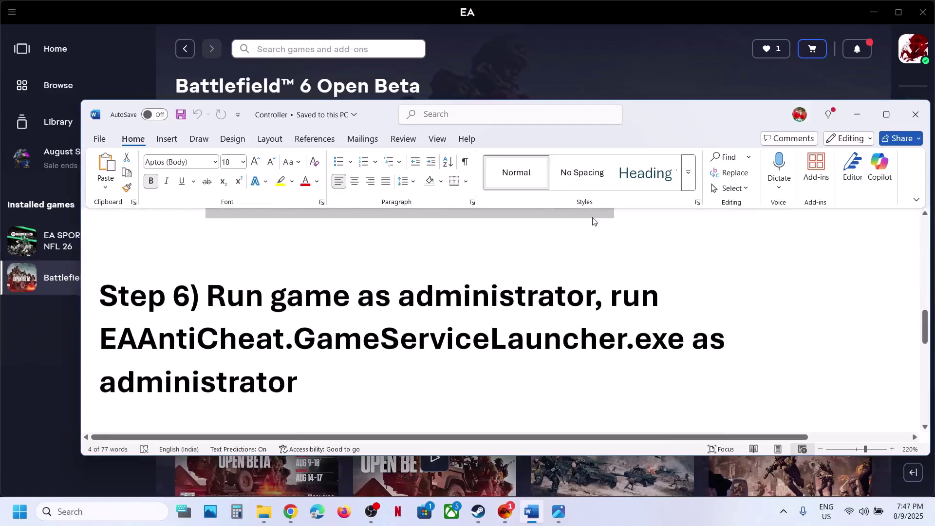
click(565, 39)
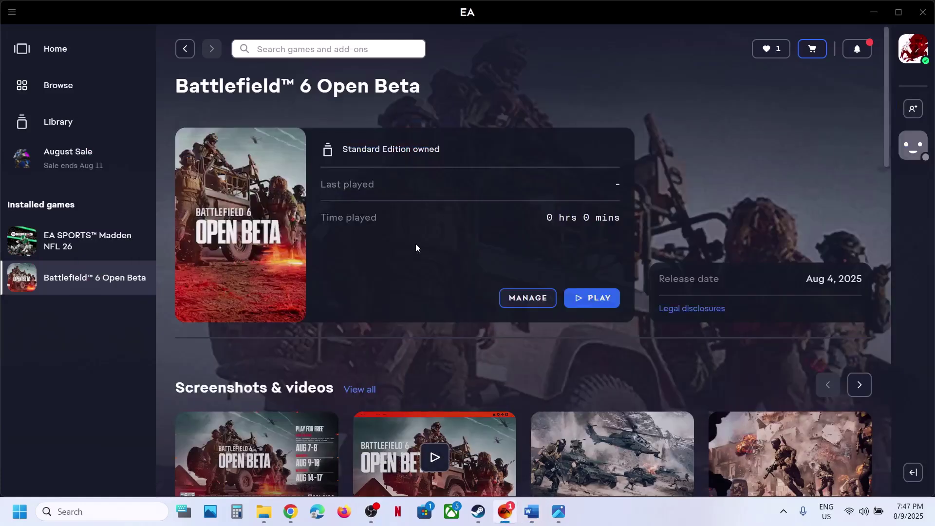
Step: Open the Battlefield 6 Open Beta install folder from the game's properties in the EA app
click(545, 303)
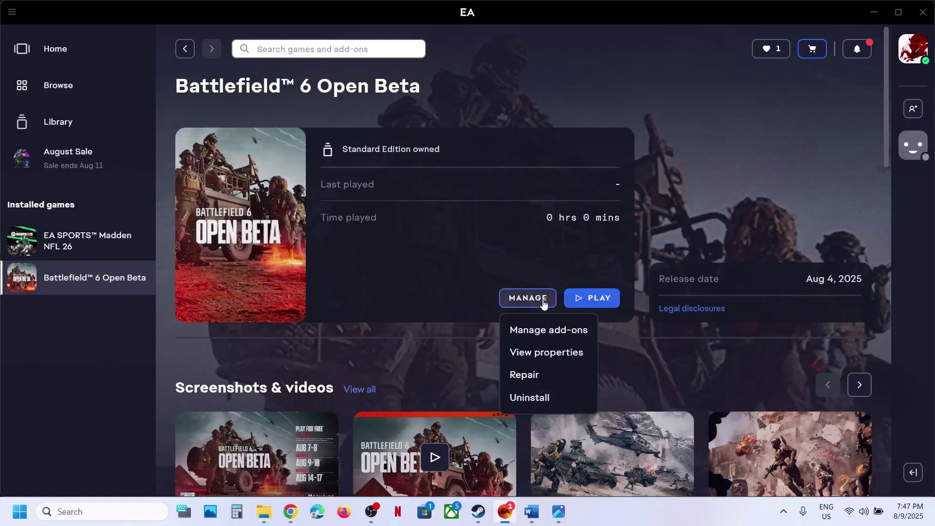
click(553, 356)
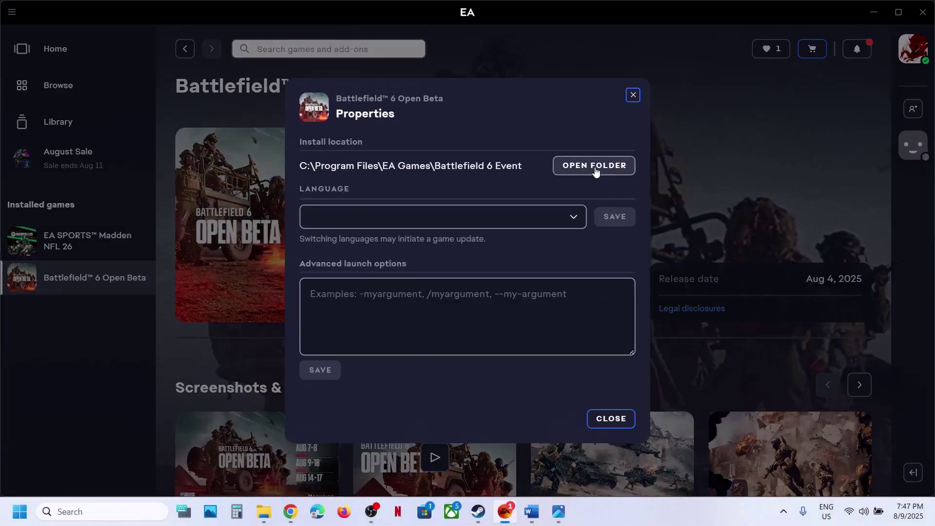
click(594, 166)
Step: Switch to Steam and browse the local files of Battlefield 6 Open Beta
click(478, 511)
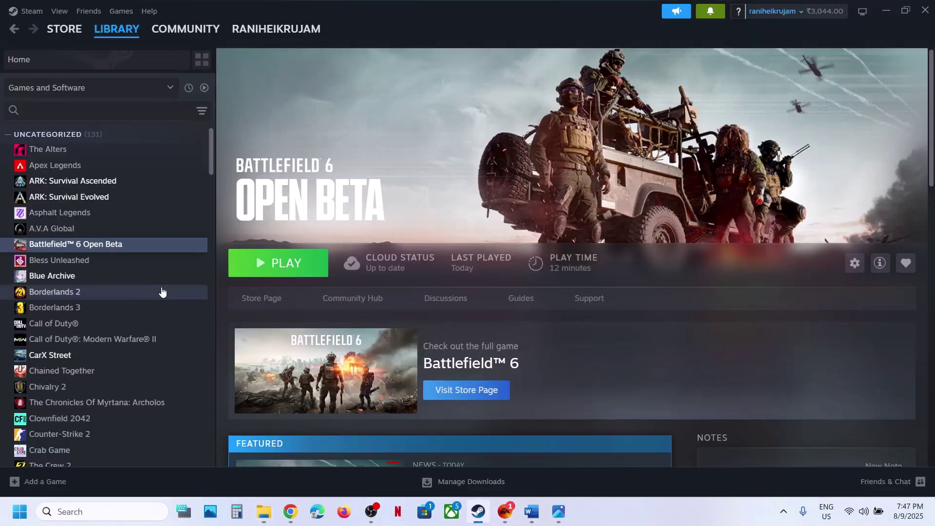
right_click(116, 251)
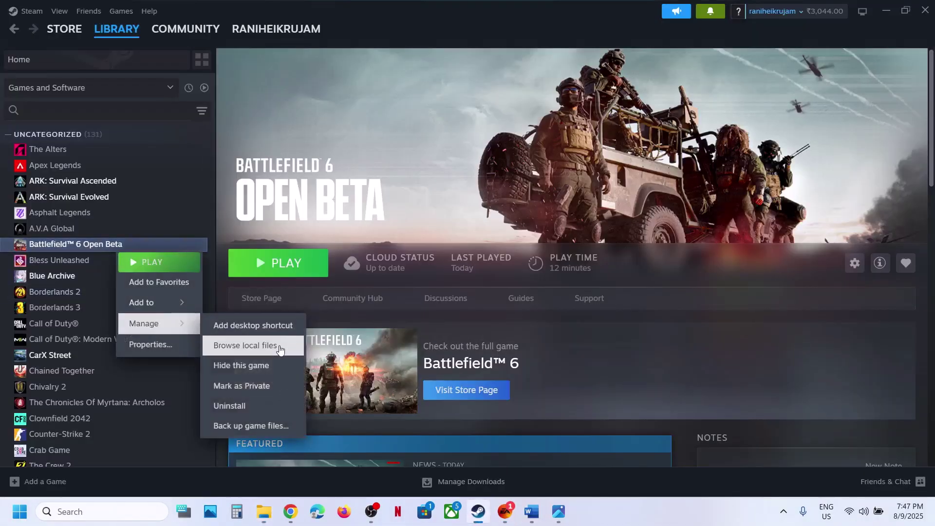
click(392, 346)
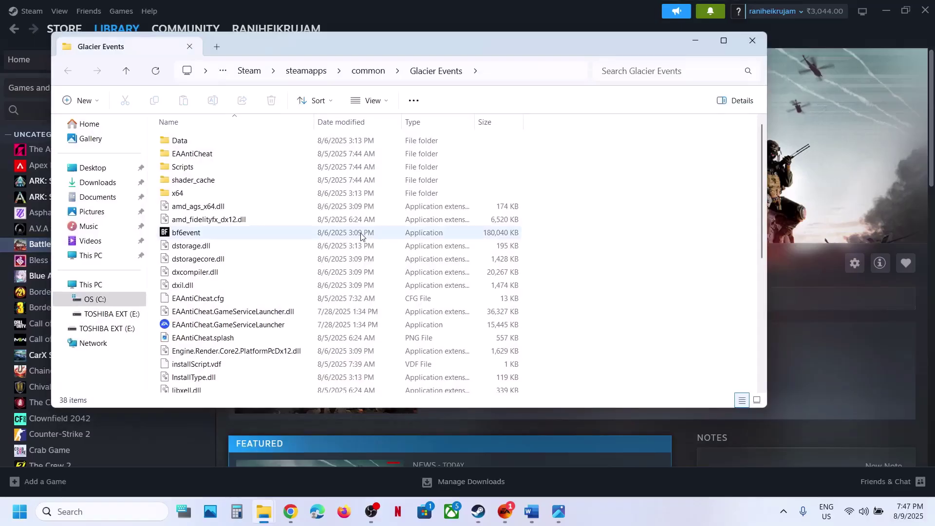
Step: Check the available file actions, including running as administrator, for bf6event and EAAntiCheat.GameServiceLauncher
right_click(205, 238)
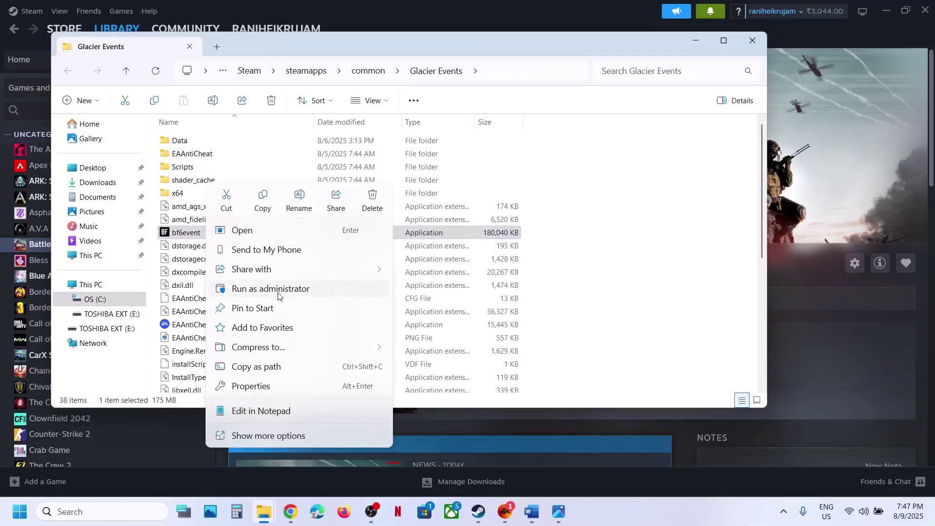
click(186, 331)
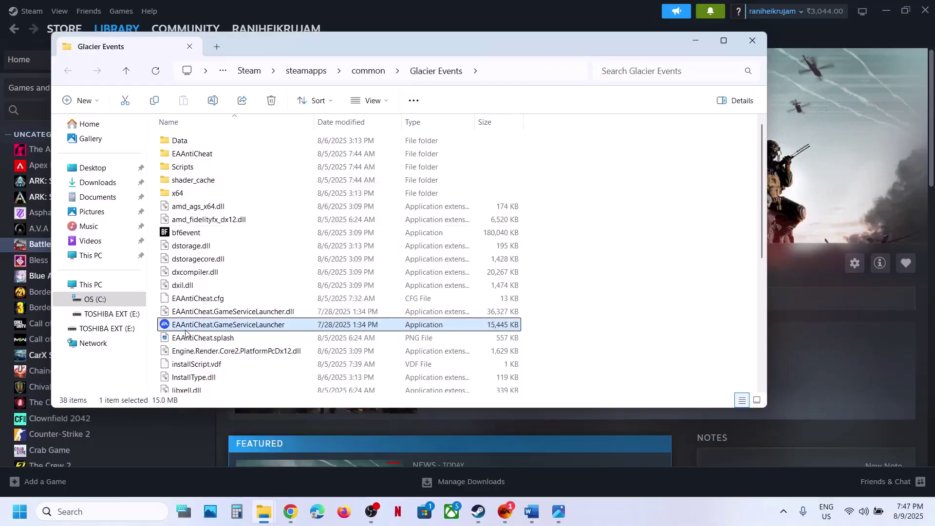
mouse_move(207, 329)
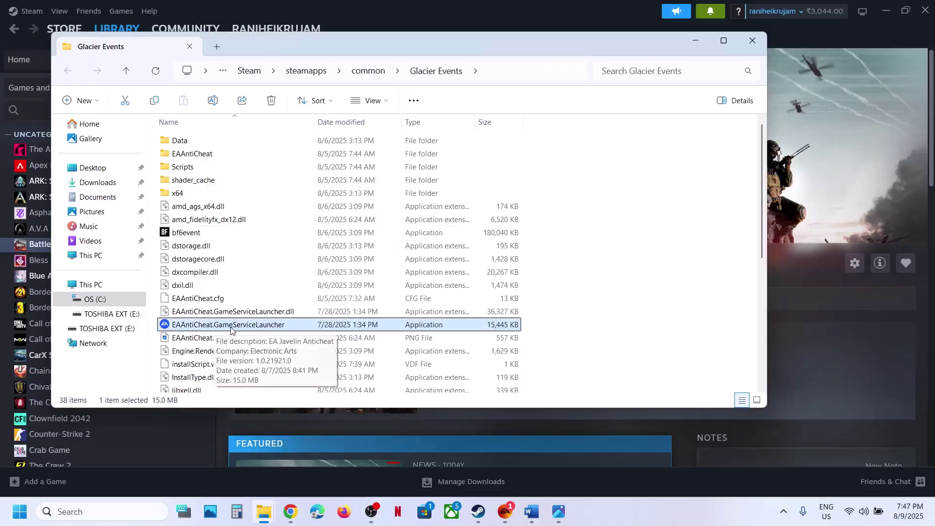
right_click(251, 327)
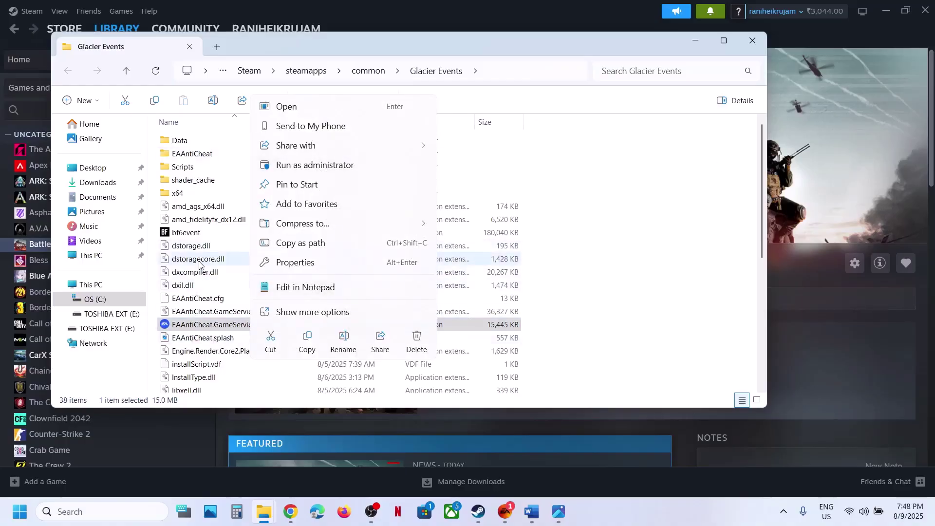
Step: Set bf6event to run as an administrator with compatibility mode turned off, apply the changes, and close the Glacier Events folder
click(184, 236)
right_click(184, 237)
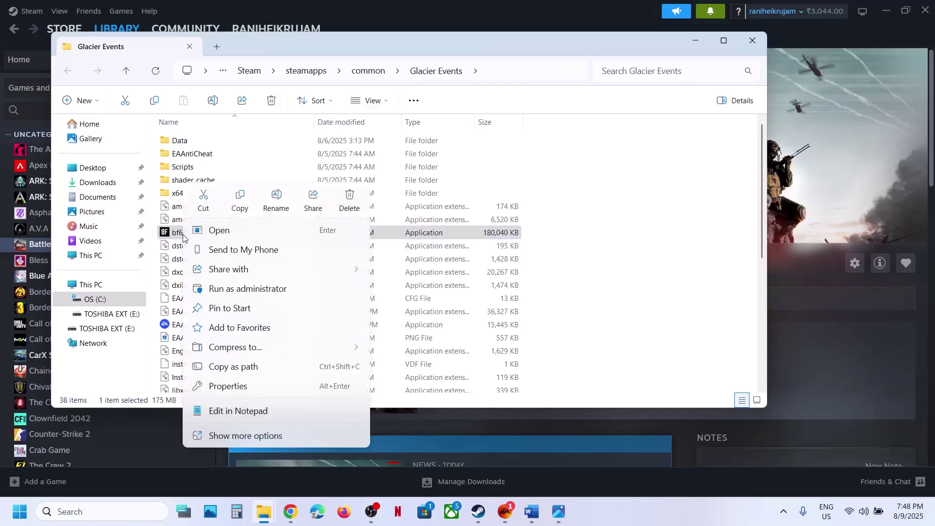
click(252, 387)
click(298, 192)
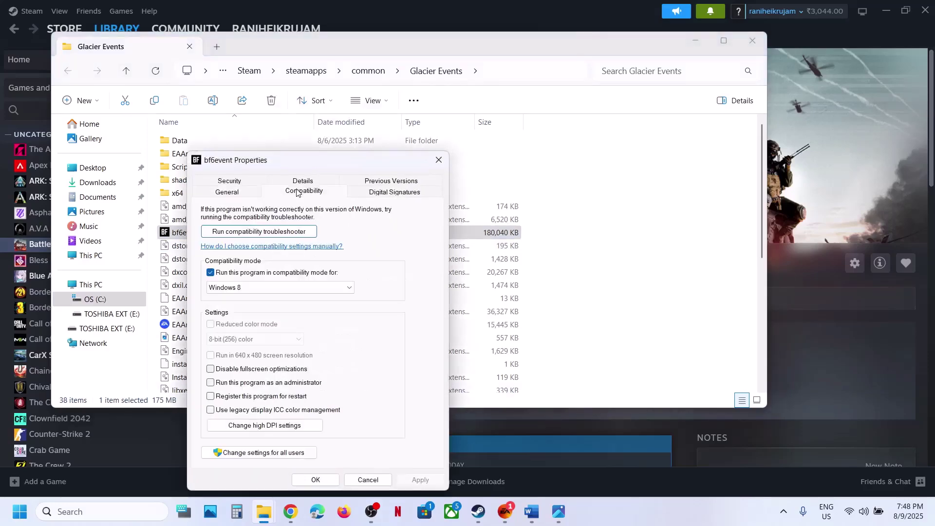
click(211, 384)
click(210, 273)
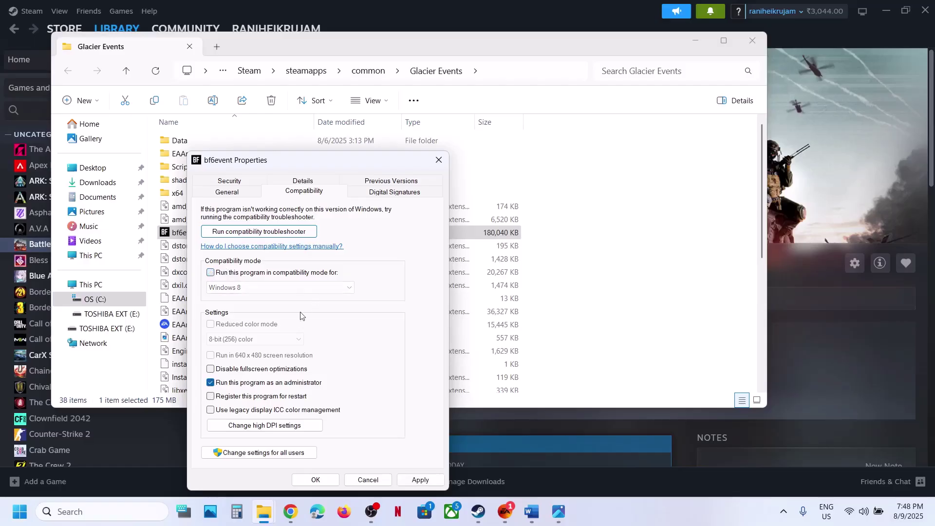
click(420, 480)
click(315, 480)
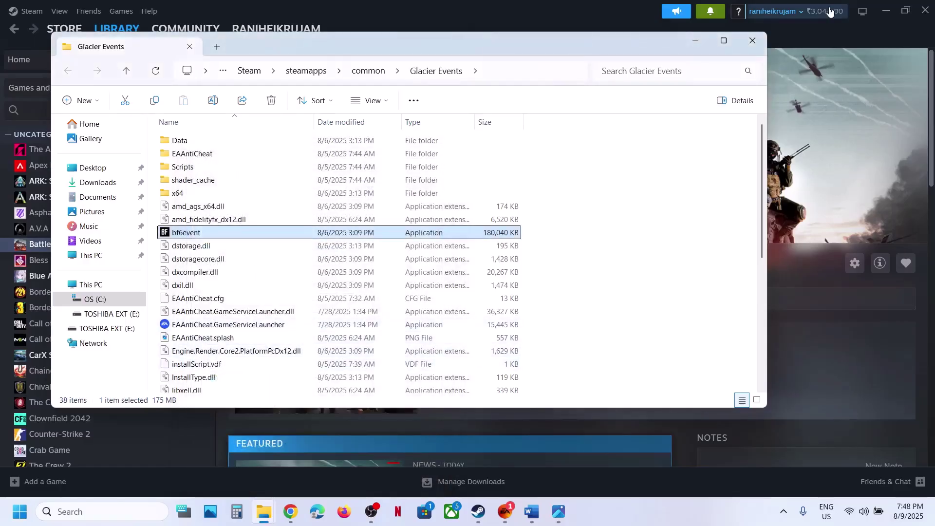
click(763, 41)
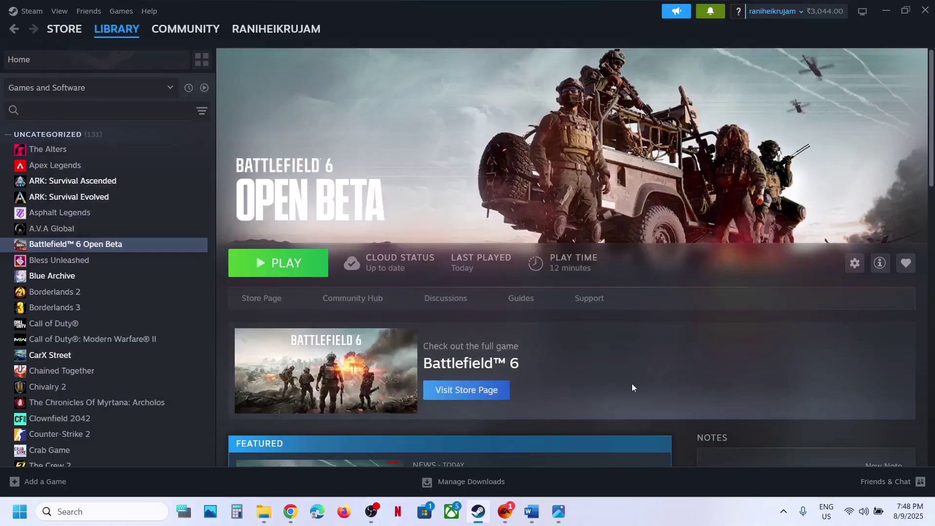
Step: Switch to the Word notes and highlight the Step 7 instruction to repair EA Anticheat
click(532, 511)
scroll(408, 351, down, 3)
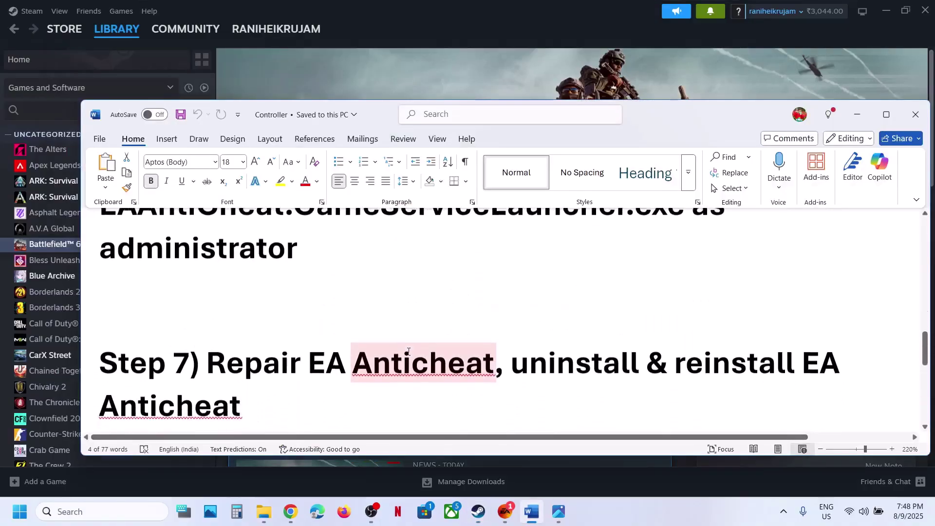
scroll(408, 351, down, 1)
drag(428, 321, 206, 320)
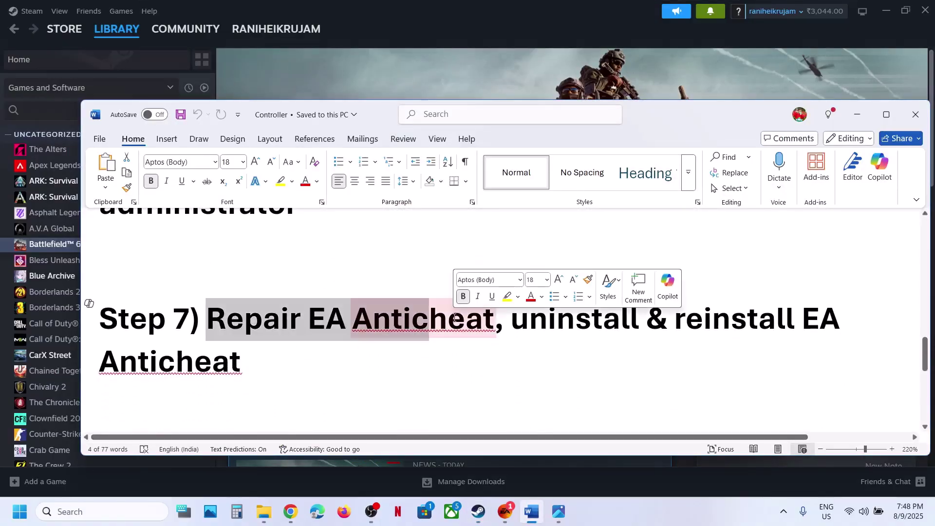
Step: Browse the local files of Battlefield 6 Open Beta from Steam and open the EAAntiCheat folder
click(393, 60)
right_click(130, 247)
mouse_move(162, 311)
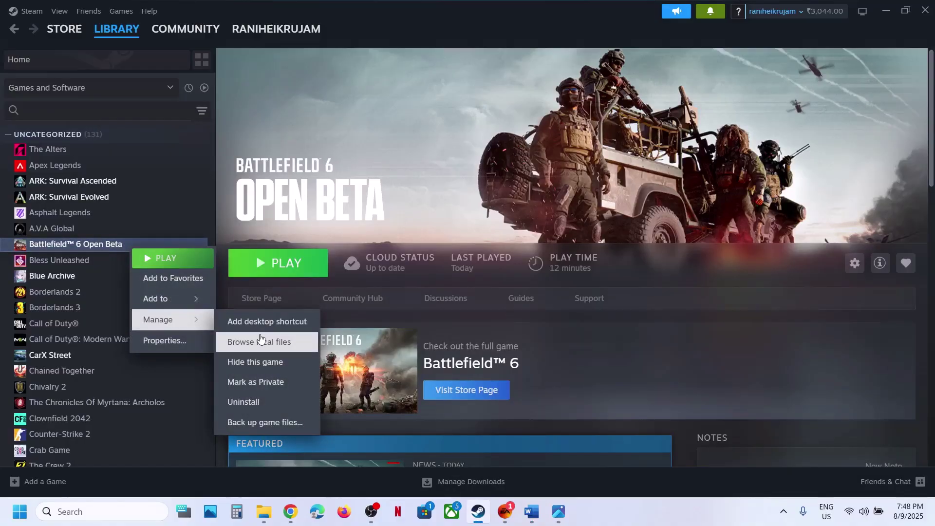
click(262, 339)
double_click(221, 174)
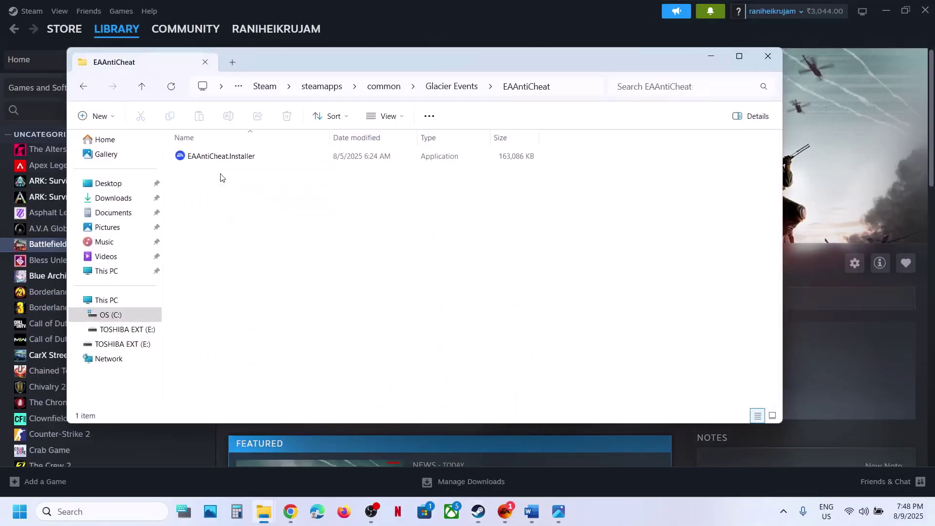
Step: Run EAAntiCheat.Installer as administrator and allow EA Javelin Anticheat to make changes to the device
right_click(225, 159)
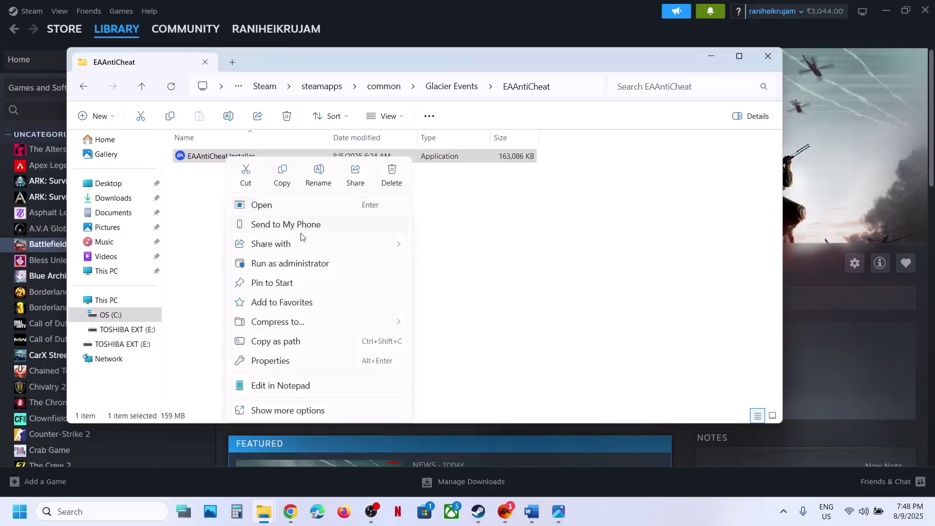
click(279, 263)
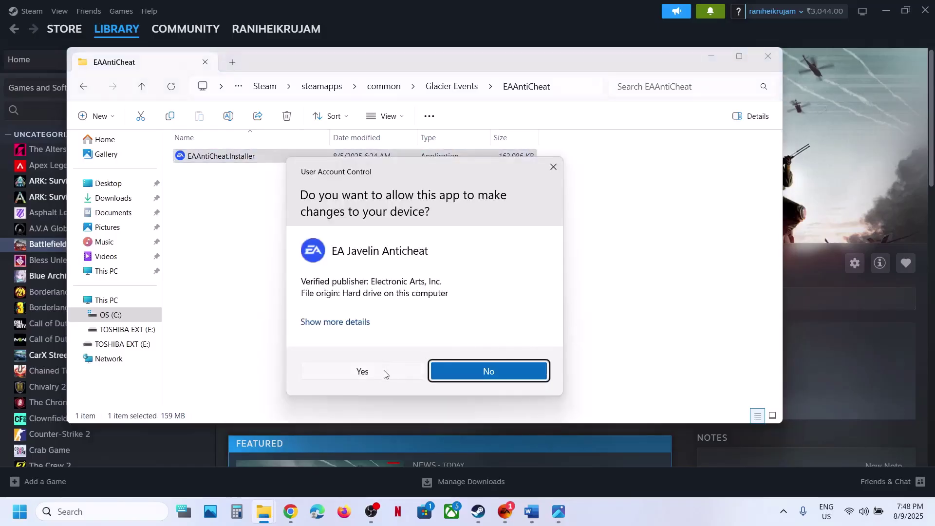
click(387, 372)
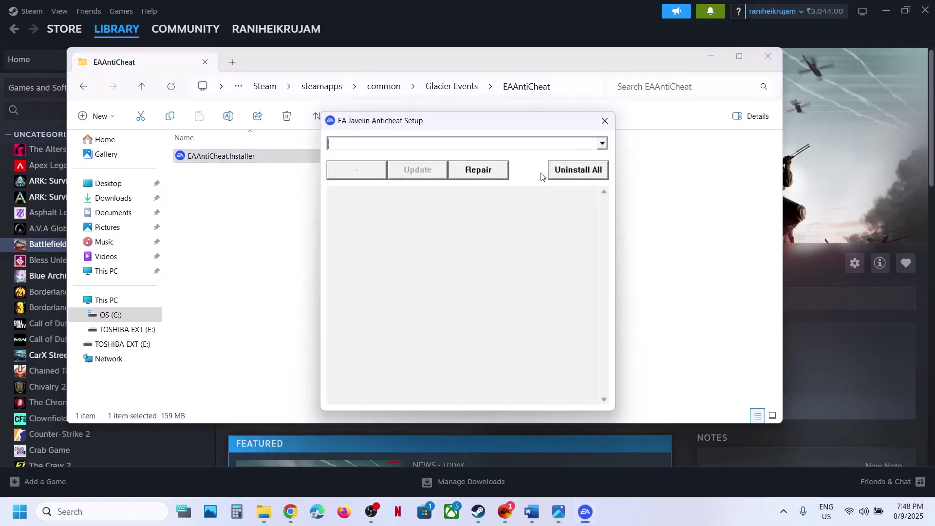
Step: Repair EA Javelin Anticheat for the Battlefield 6 Event folder in EA Games and highlight the final line of the log
click(477, 177)
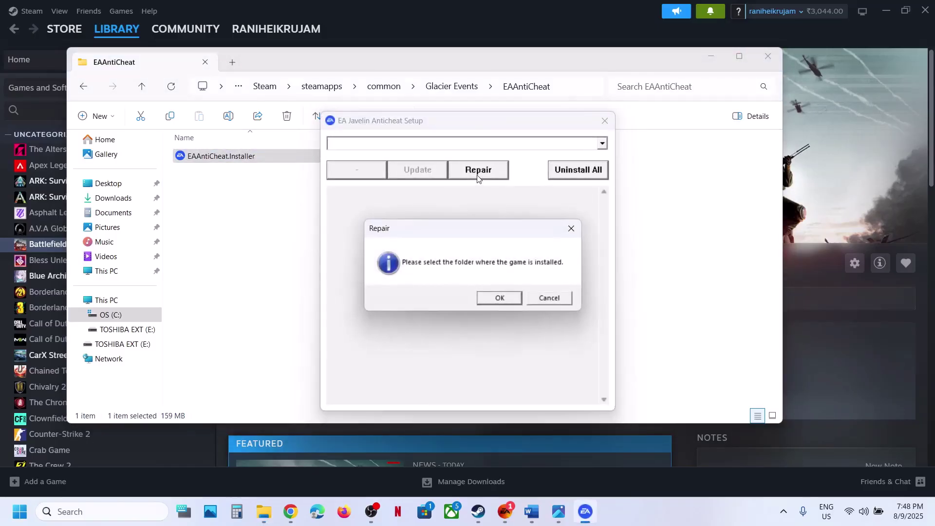
click(490, 302)
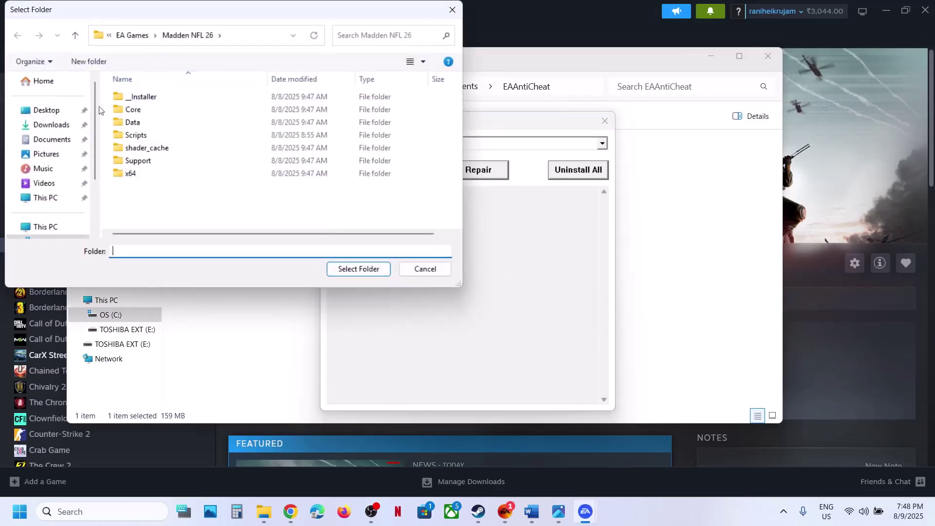
click(130, 35)
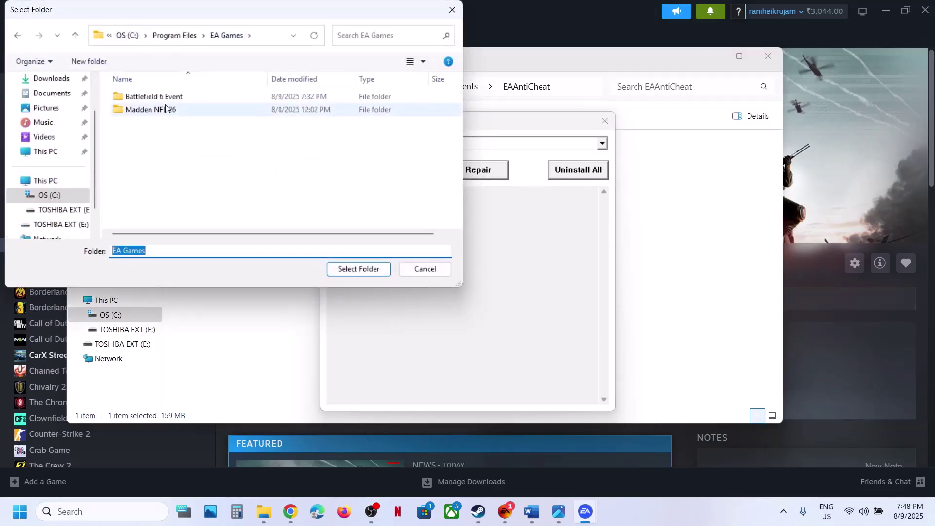
click(165, 97)
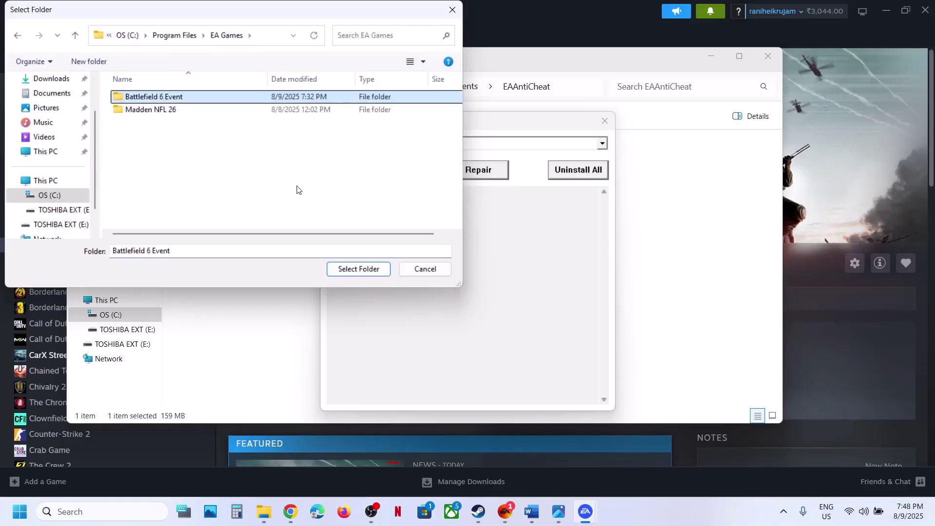
click(344, 270)
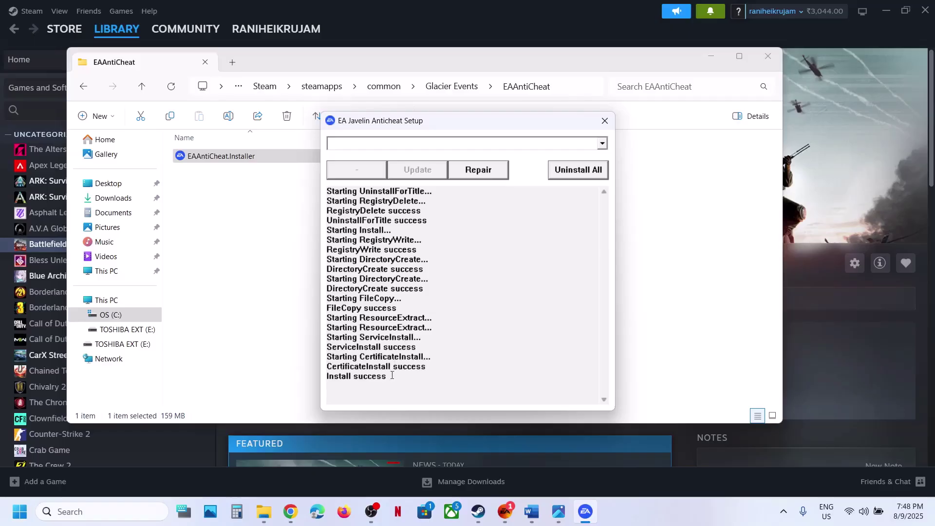
drag(392, 375, 331, 378)
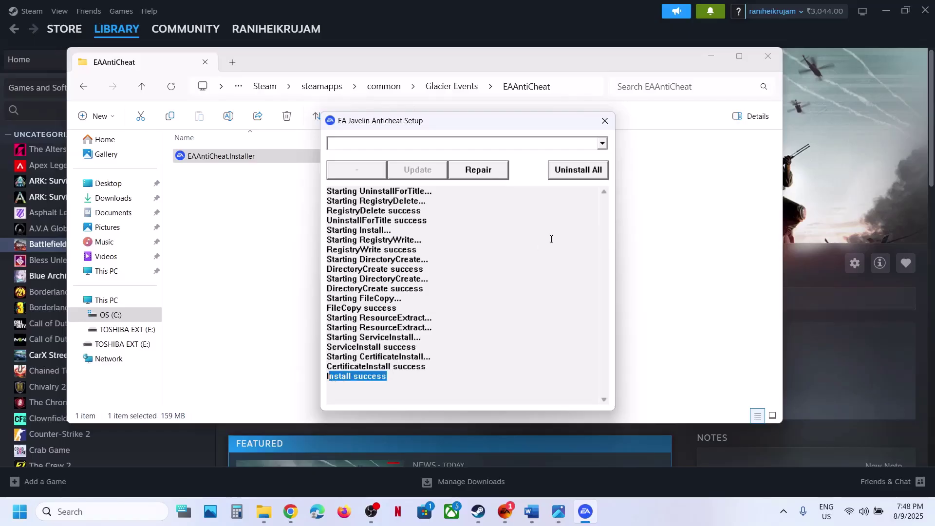
Step: Uninstall EA Javelin Anticheat for all games, and launch Battlefield 6 Open Beta from Steam
click(585, 171)
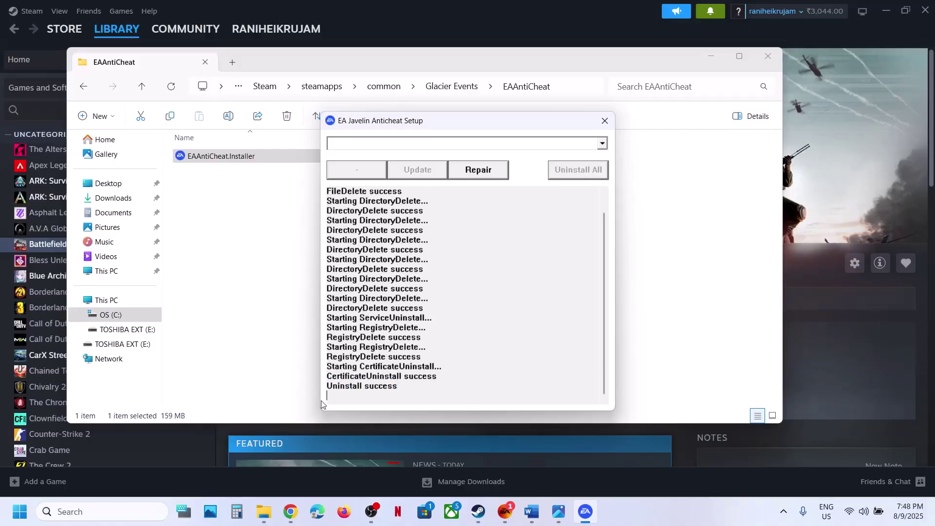
click(829, 182)
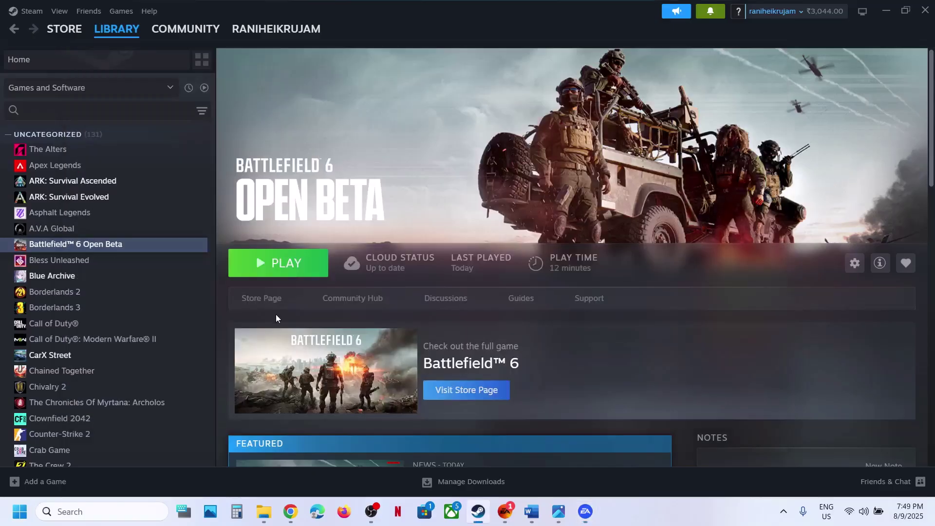
click(273, 276)
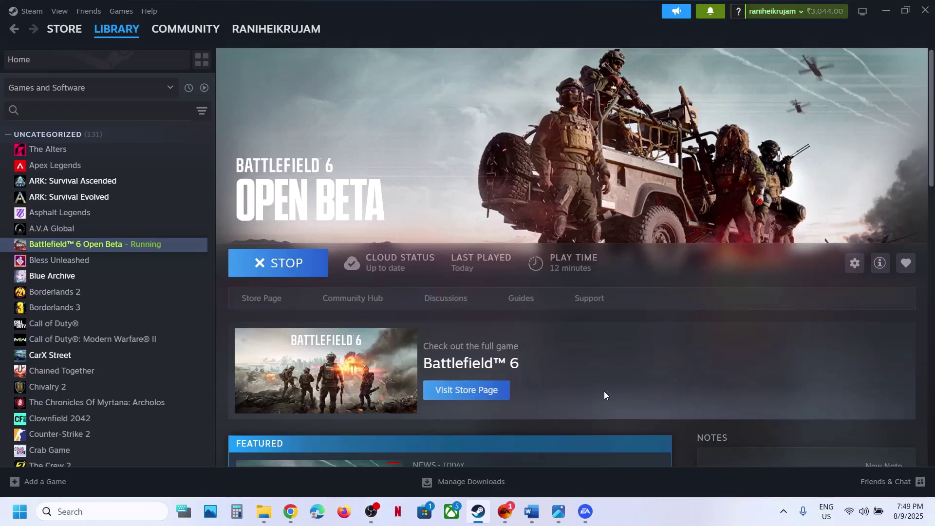
click(413, 362)
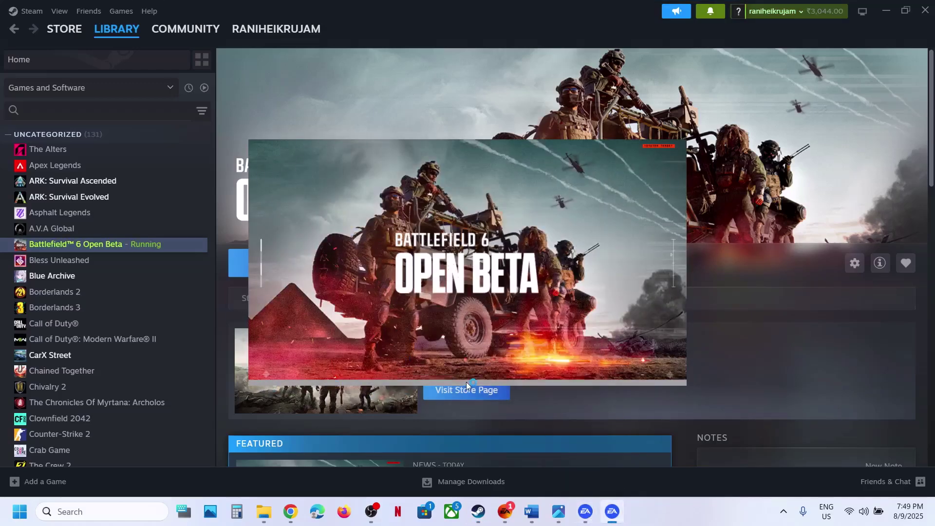
Step: Switch to the Word notes and read the Step 8 instruction about an exploit protection exception for the game exe
click(532, 511)
click(176, 362)
scroll(171, 372, down, 2)
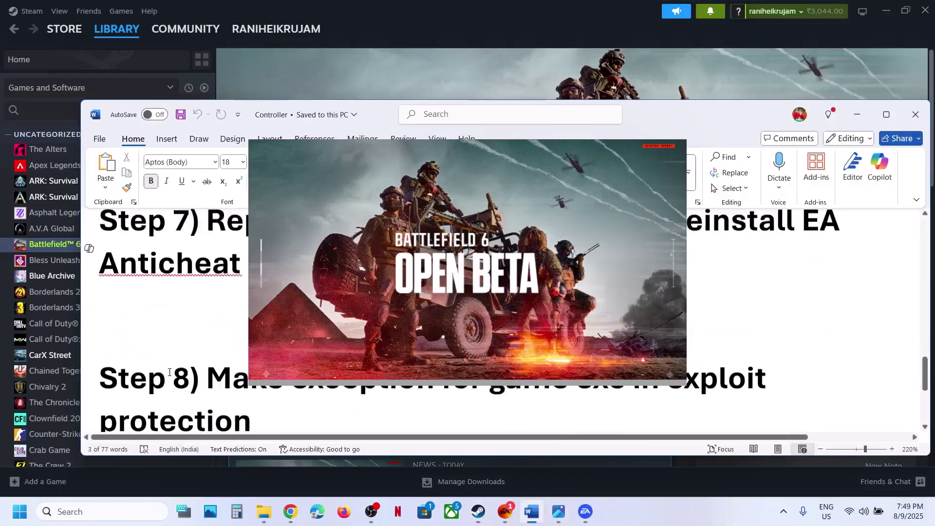
scroll(169, 372, up, 1)
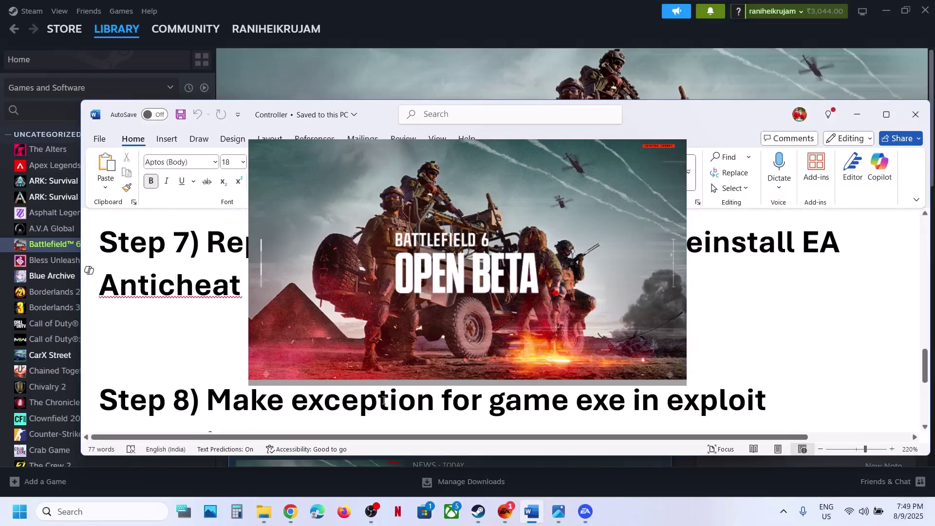
scroll(430, 397, down, 1)
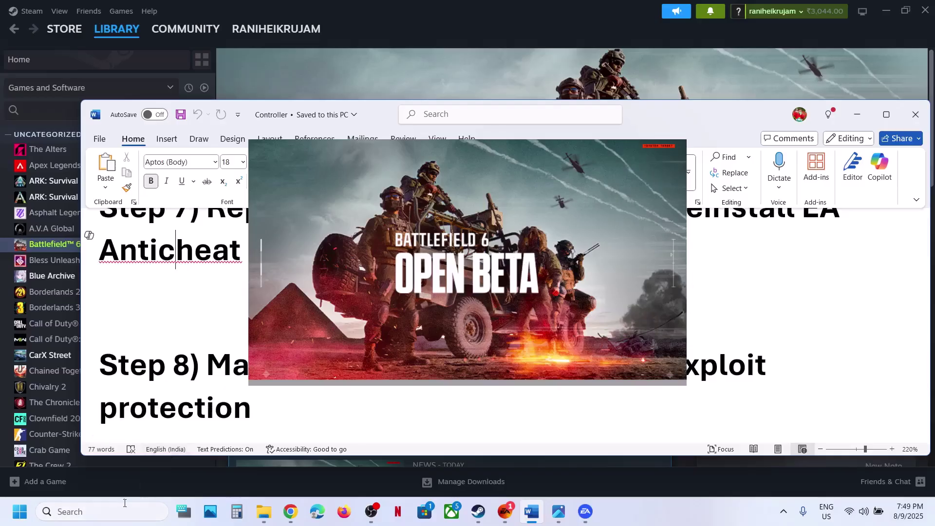
Step: Search Windows for "exploit", open Exploit protection in Windows Security, and show its program settings
click(103, 512)
text(expl)
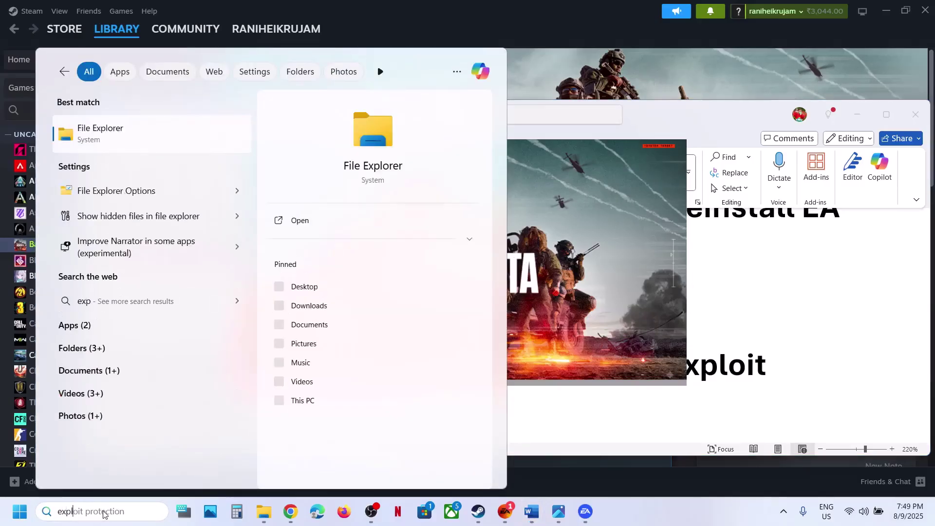
text(oit)
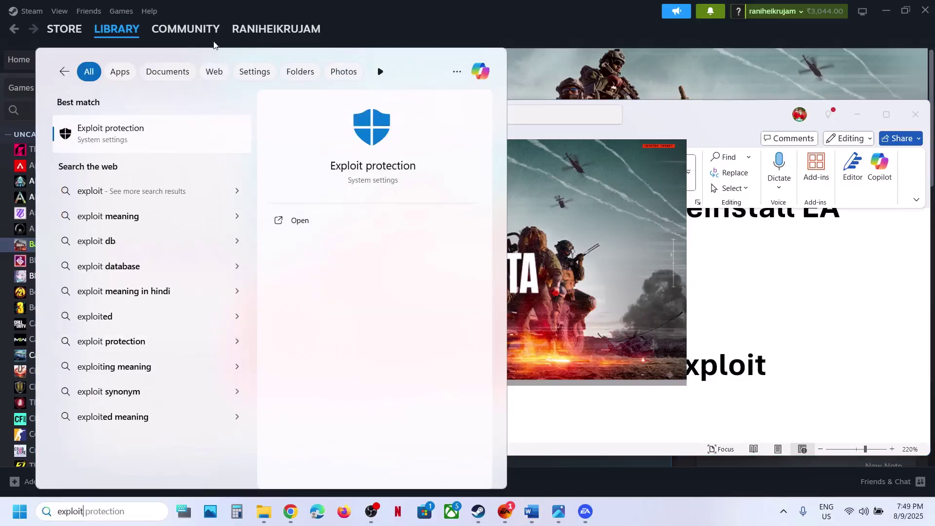
click(141, 128)
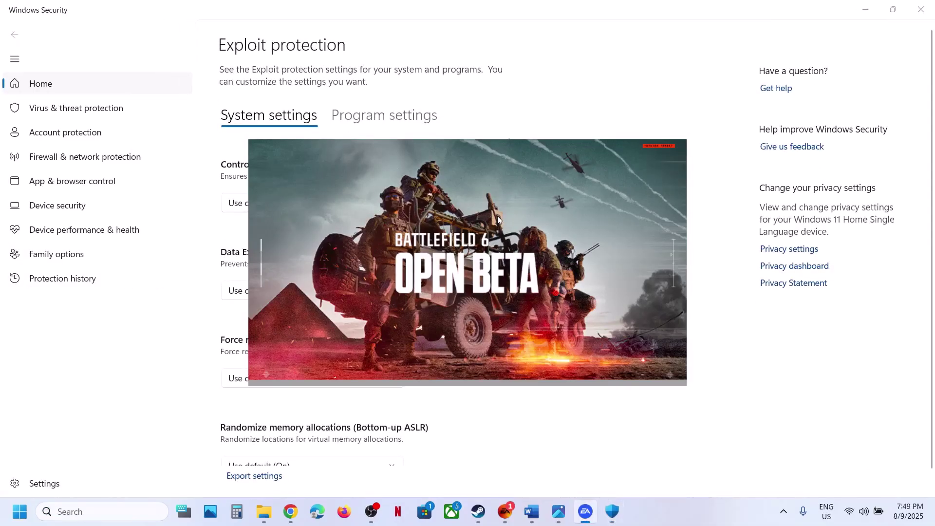
click(513, 134)
click(400, 122)
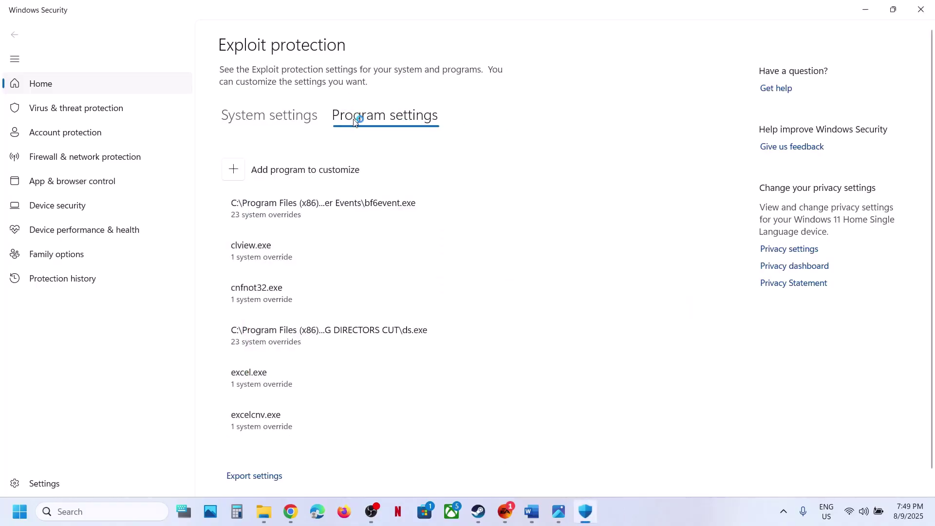
Step: Add bf6event from the Glacier Events folder to the customized programs by its exact file path
click(236, 172)
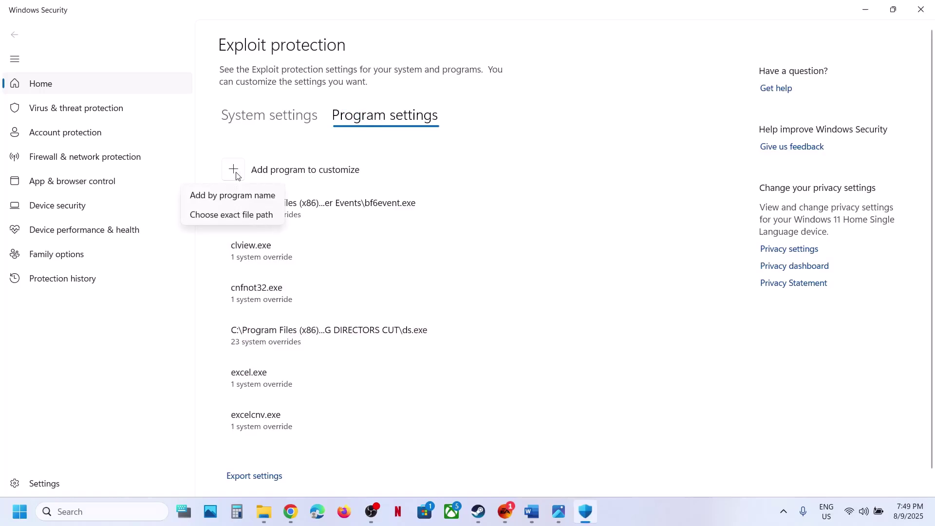
click(232, 215)
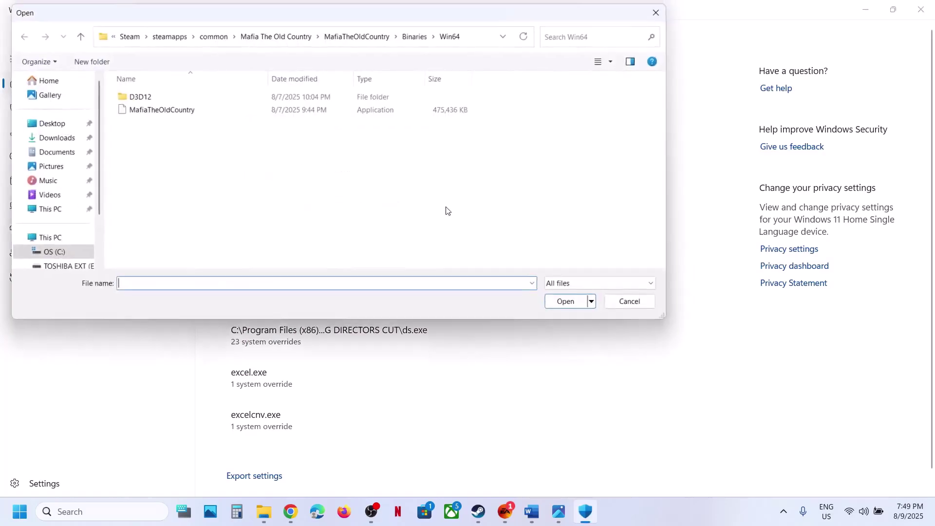
click(212, 34)
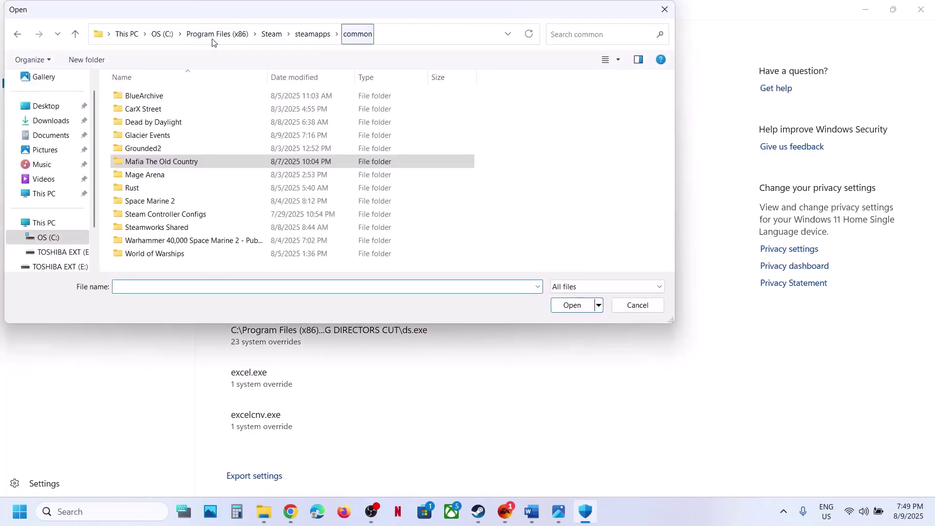
double_click(156, 136)
click(147, 165)
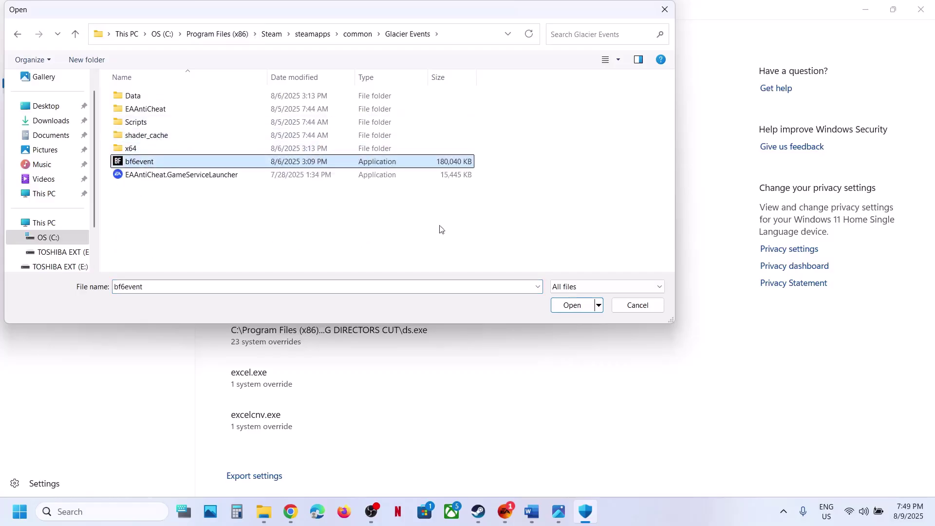
click(565, 305)
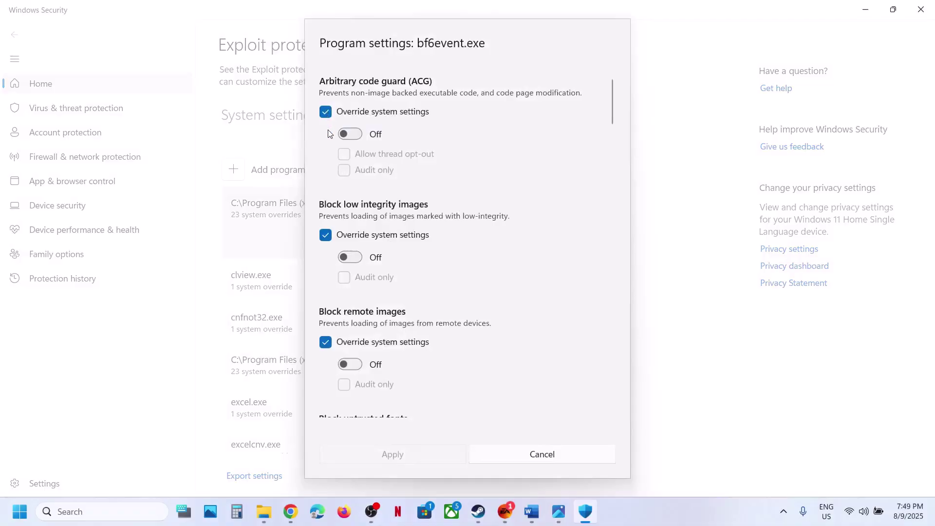
Step: Review the system setting overrides for bf6event.exe, from Arbitrary code guard through Control flow guard
scroll(329, 284, down, 2)
scroll(328, 282, up, 3)
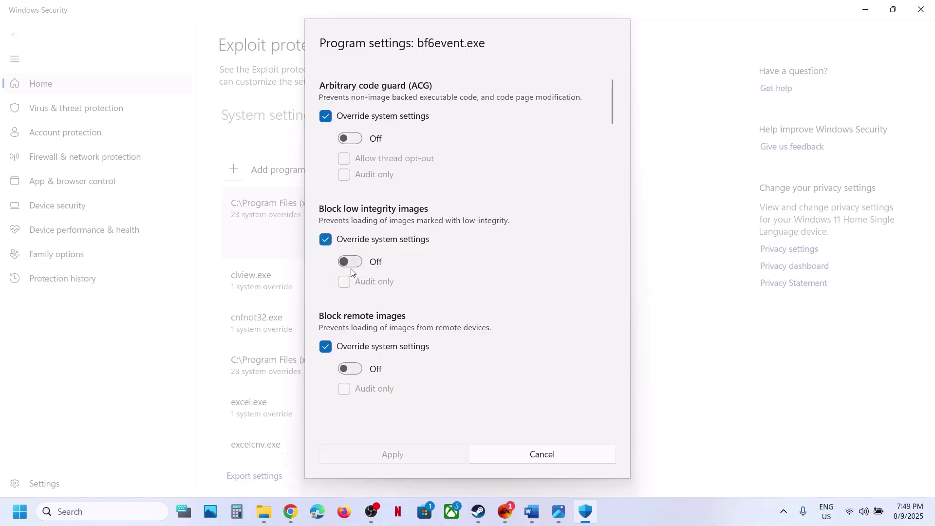
scroll(352, 265, down, 3)
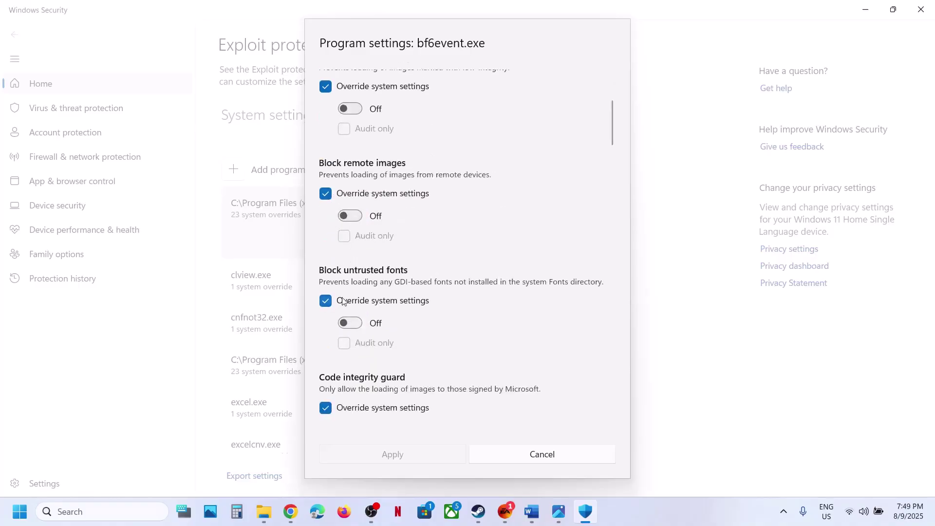
scroll(343, 307, down, 1)
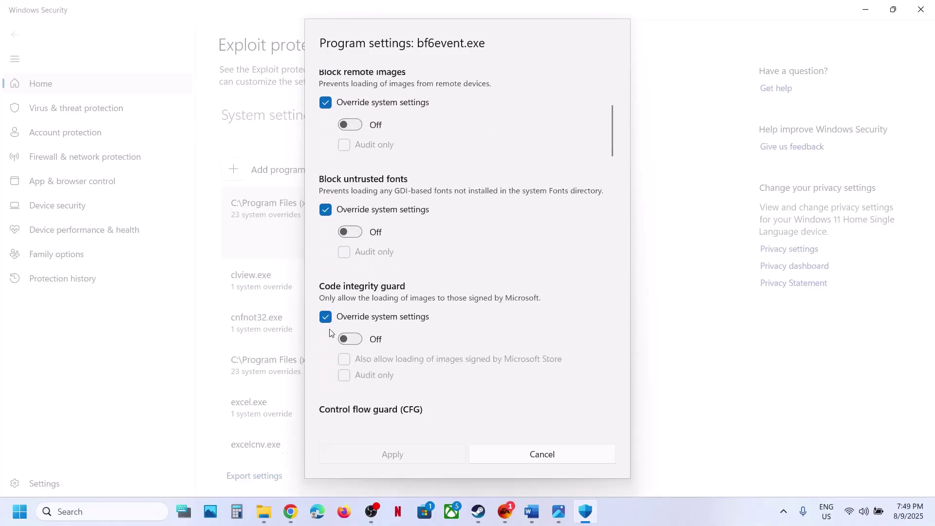
scroll(331, 331, down, 1)
scroll(327, 319, down, 1)
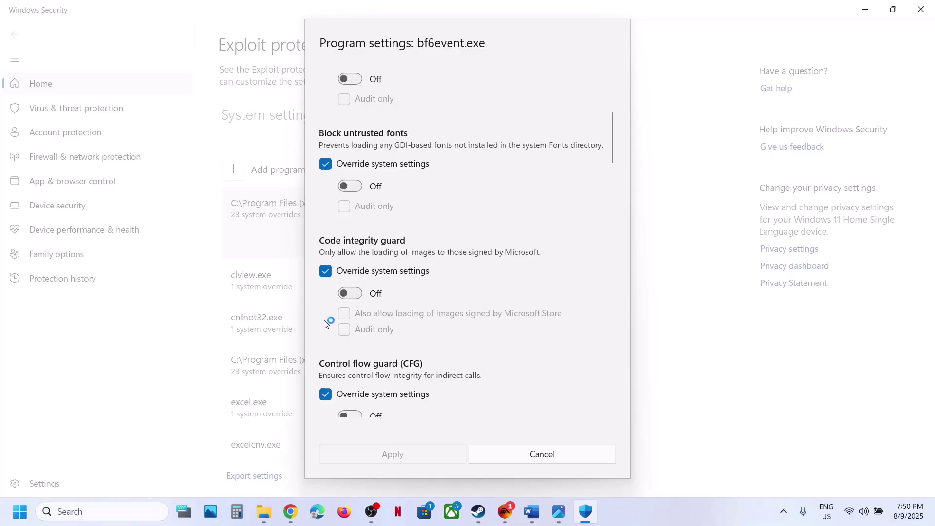
scroll(354, 297, down, 3)
Step: Toggle Control flow guard on and back off for bf6event.exe, toggle Data Execution Prevention, and apply the program settings
click(351, 265)
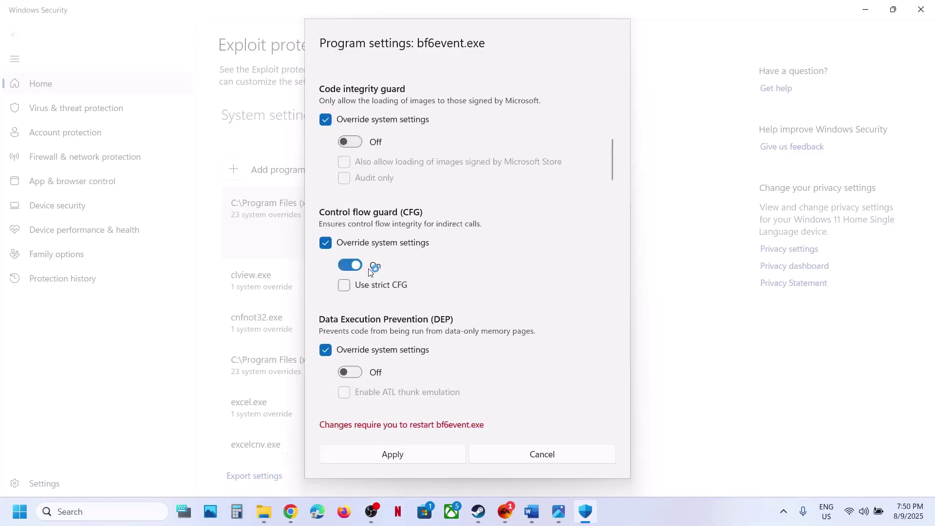
scroll(352, 269, down, 2)
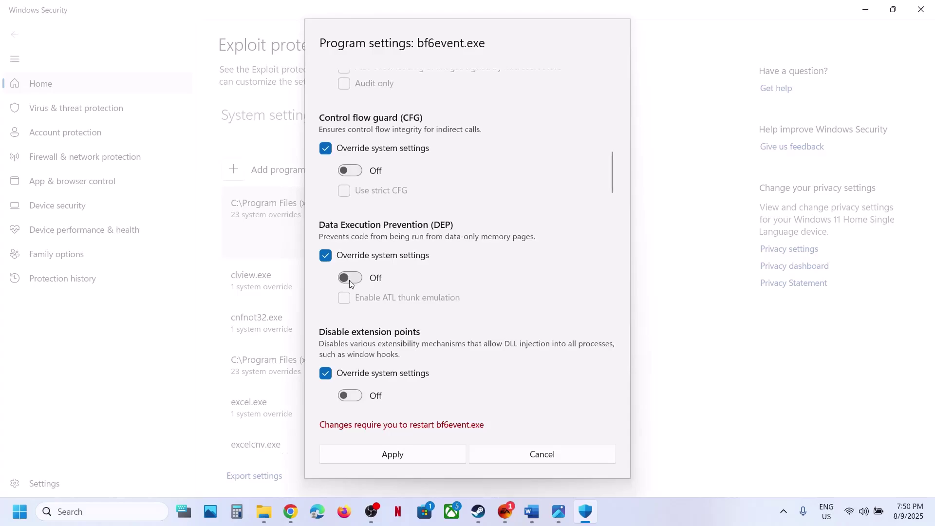
click(349, 279)
scroll(401, 320, down, 15)
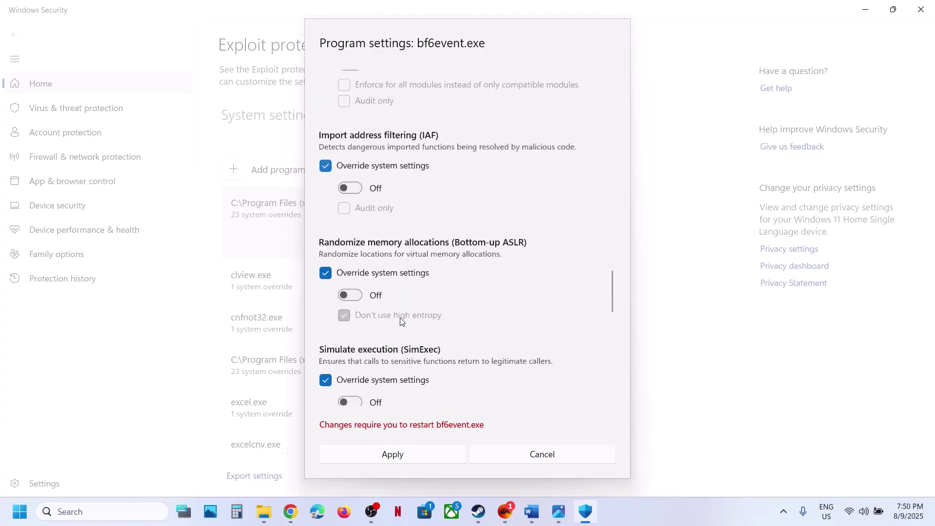
click(442, 461)
click(418, 354)
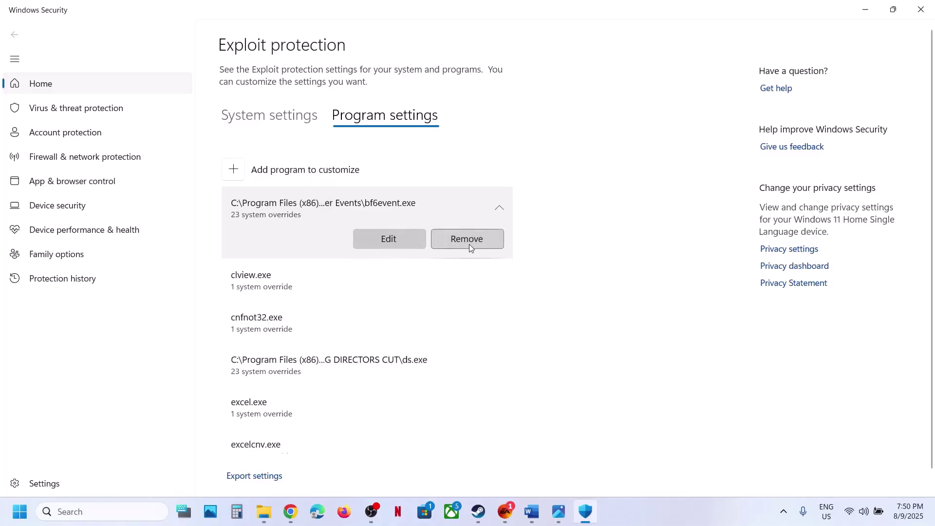
Step: Switch to the Word notes and highlight the Step 9 text "Steam users try downloading beta"
click(531, 515)
scroll(370, 327, down, 3)
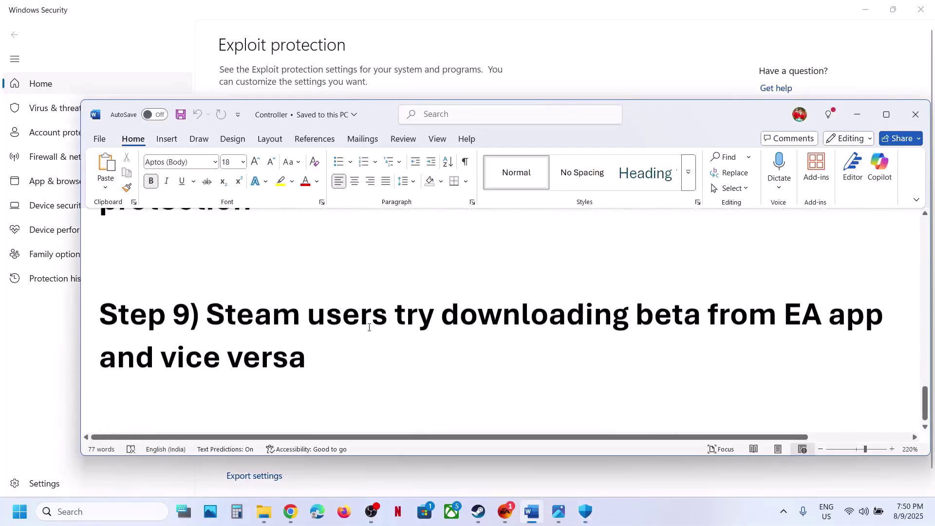
drag(209, 314, 660, 322)
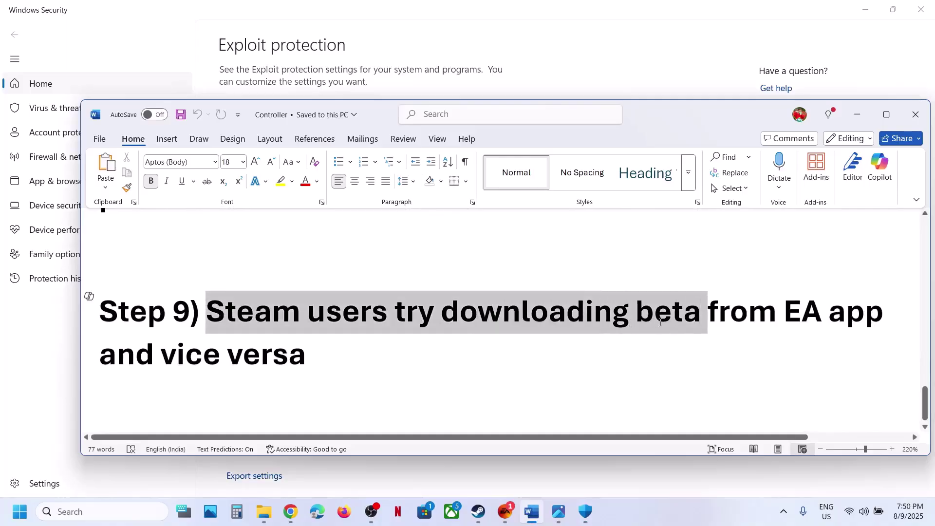
Step: Switch to the EA app, close the Battlefield 6 Open Beta properties, and return to the game's Steam library page
click(505, 519)
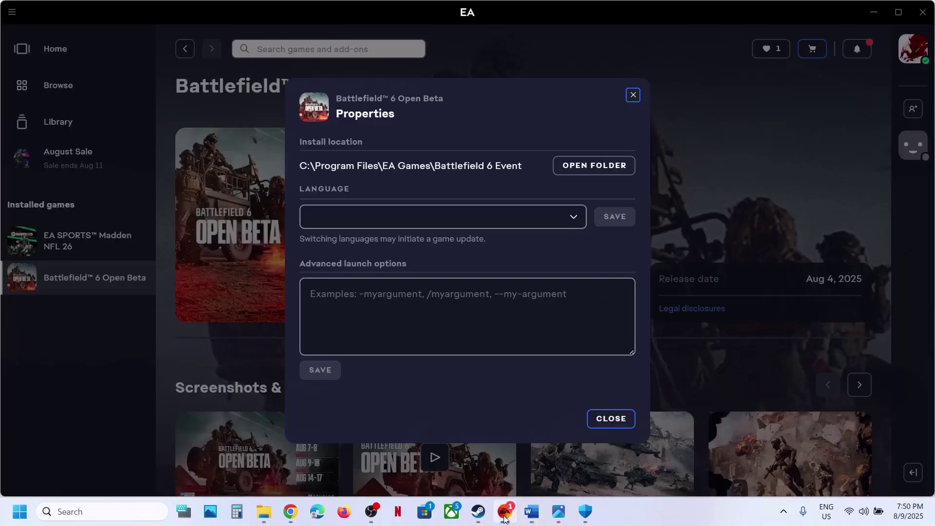
click(633, 95)
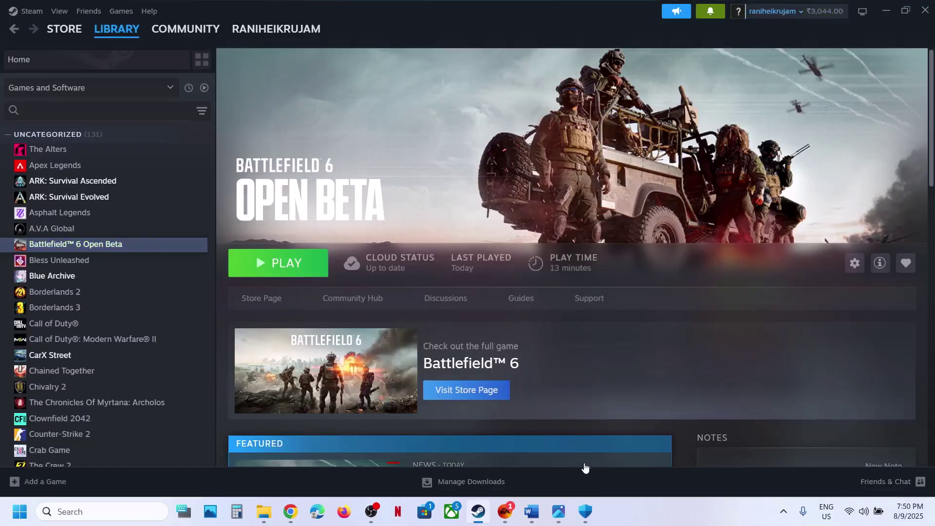
click(643, 522)
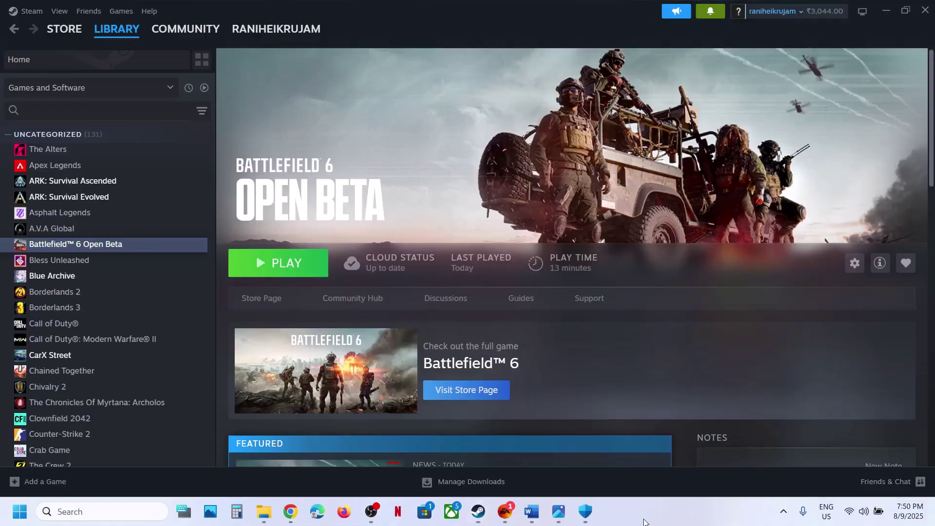